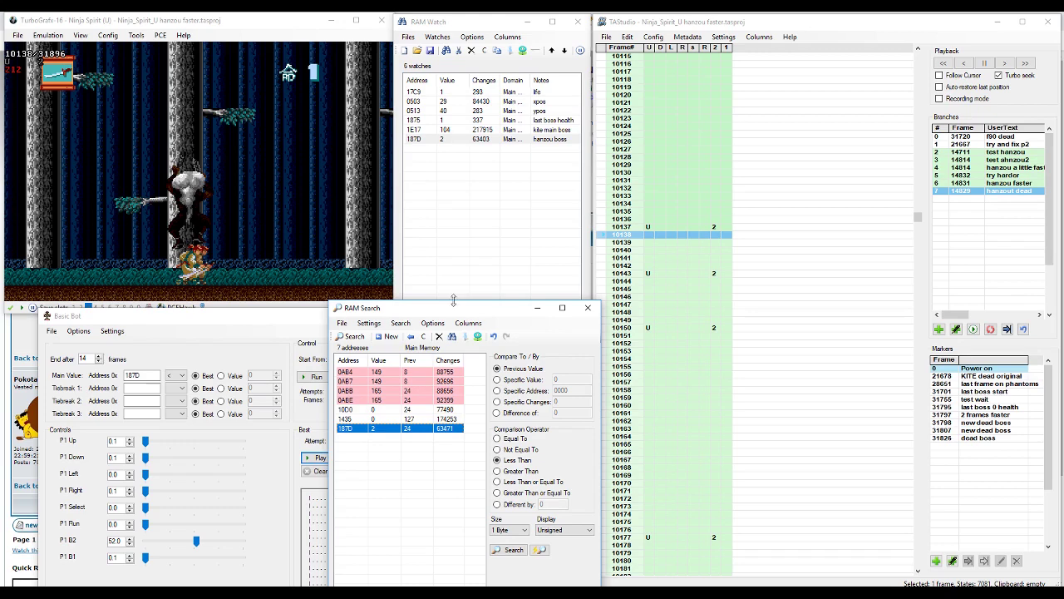
# - Bring the Basic Bot window forward and reposition it directly below the game window
pyautogui.click(258, 330)
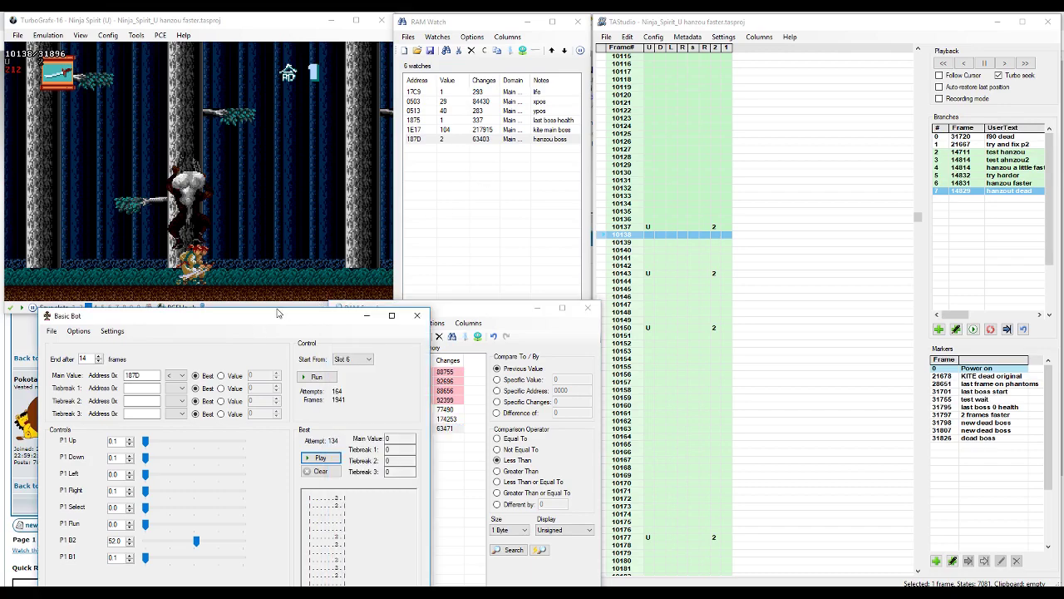
pyautogui.moveTo(265, 318); pyautogui.dragTo(242, 310)
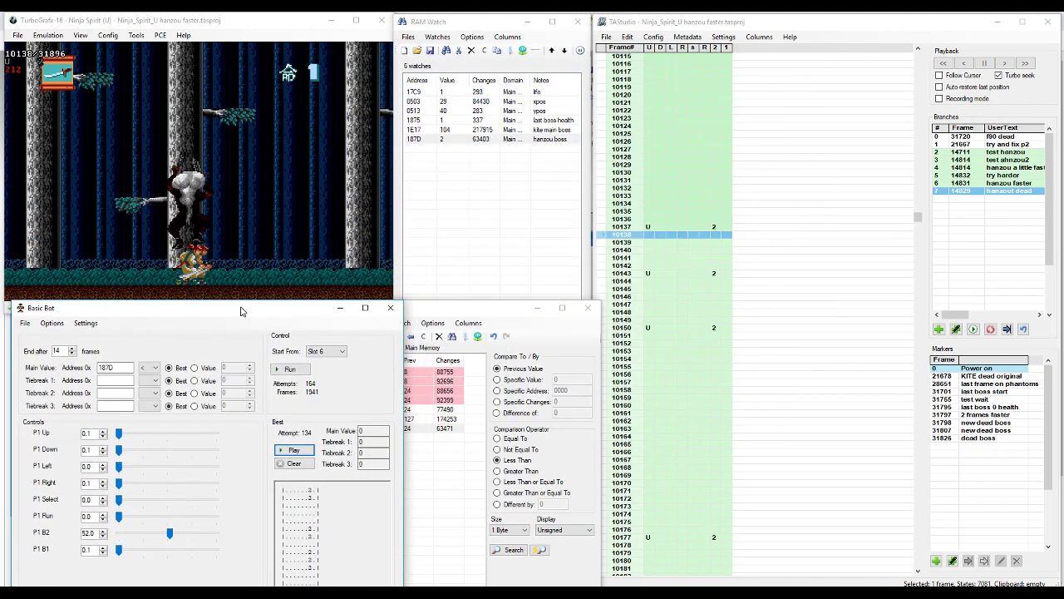
pyautogui.click(199, 23)
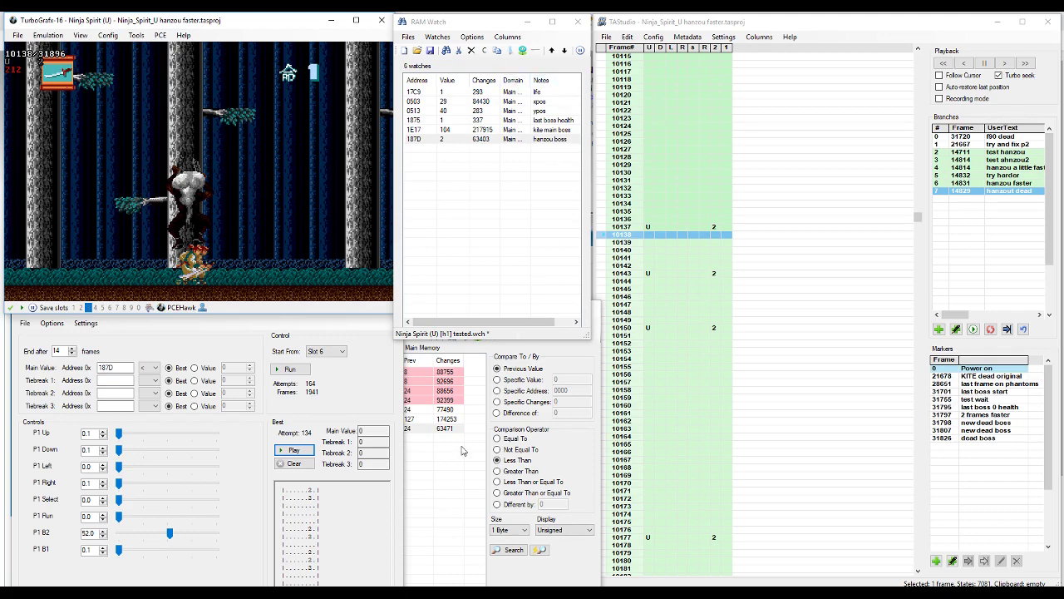
# - Start a new RAM search over main memory and move the RAM Search window slightly higher
pyautogui.click(449, 487)
pyautogui.click(386, 336)
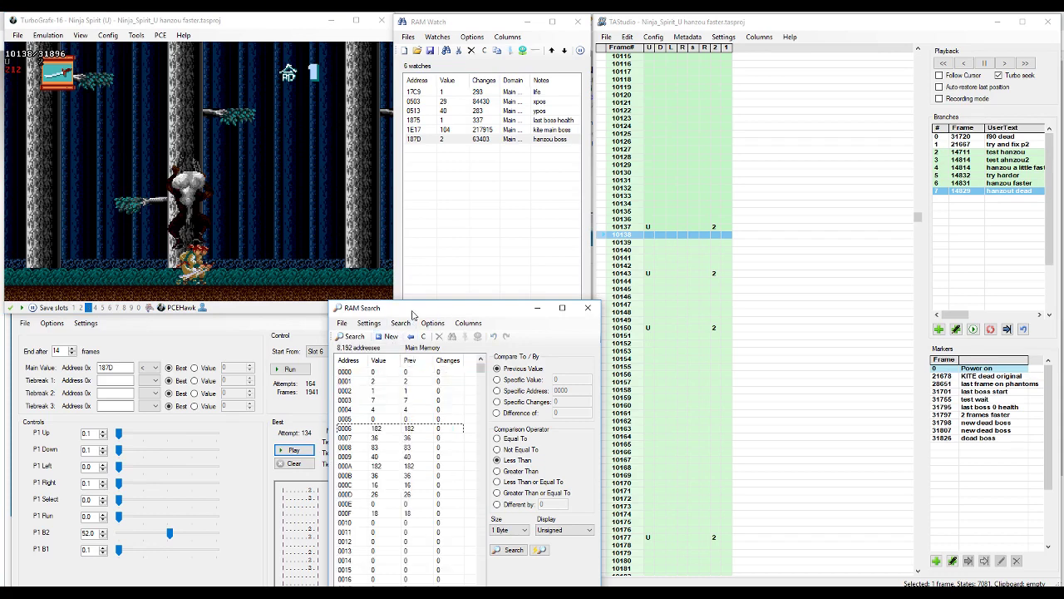
pyautogui.moveTo(414, 314); pyautogui.dragTo(432, 286)
pyautogui.click(773, 23)
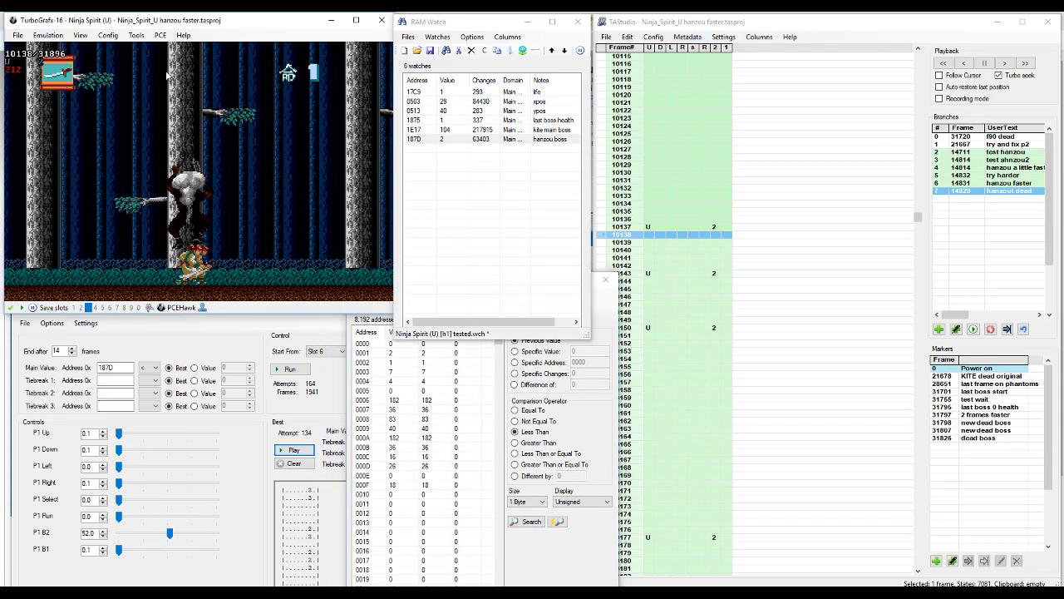
# - Advance the movie and filter addresses for values less than previous, once at frame 10407 and again at frame 10411
pyautogui.click(1008, 64)
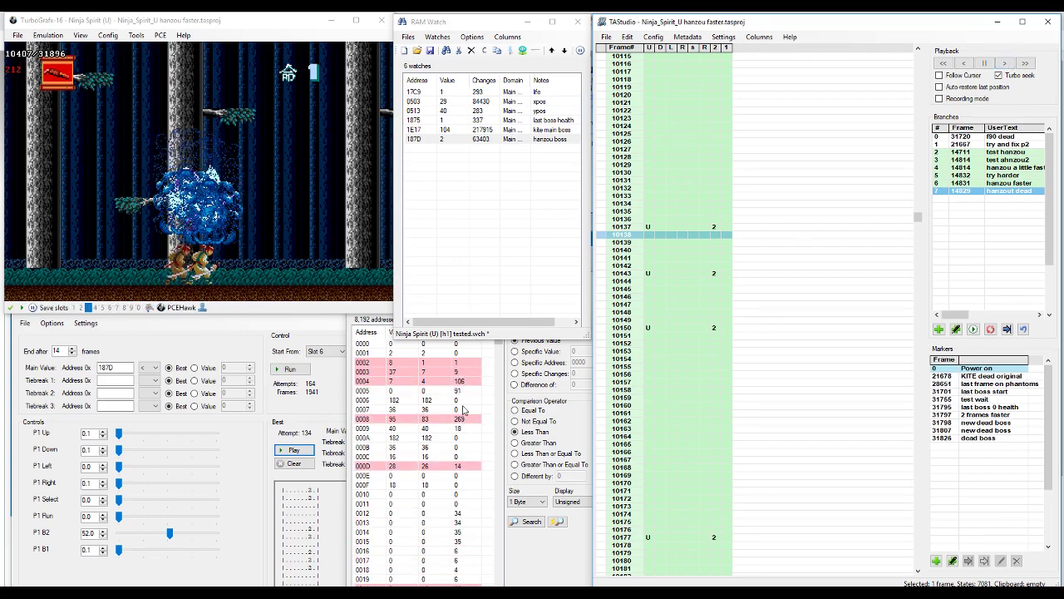
pyautogui.click(526, 521)
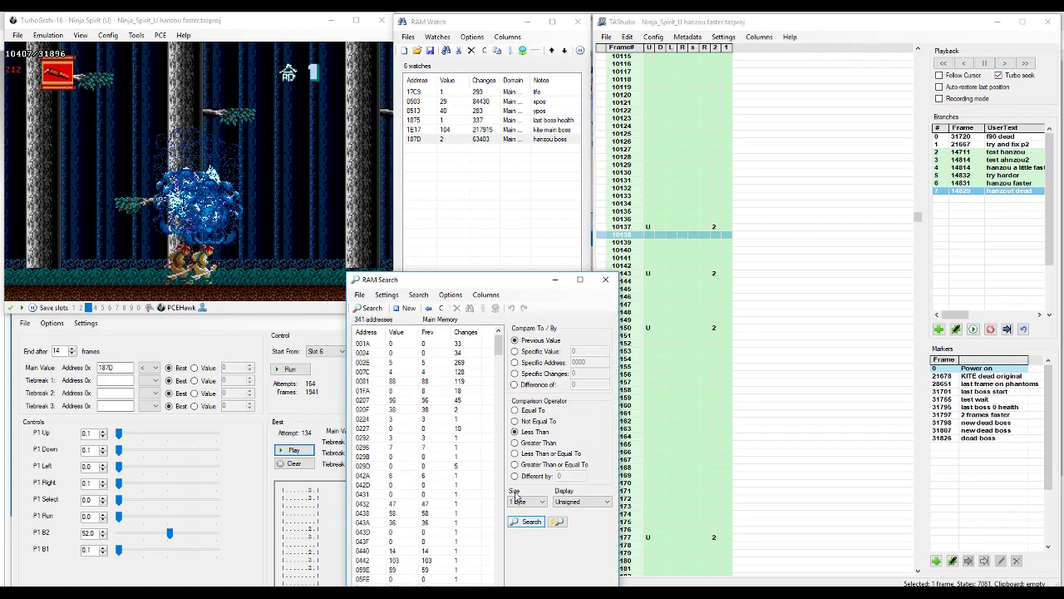
pyautogui.click(1005, 64)
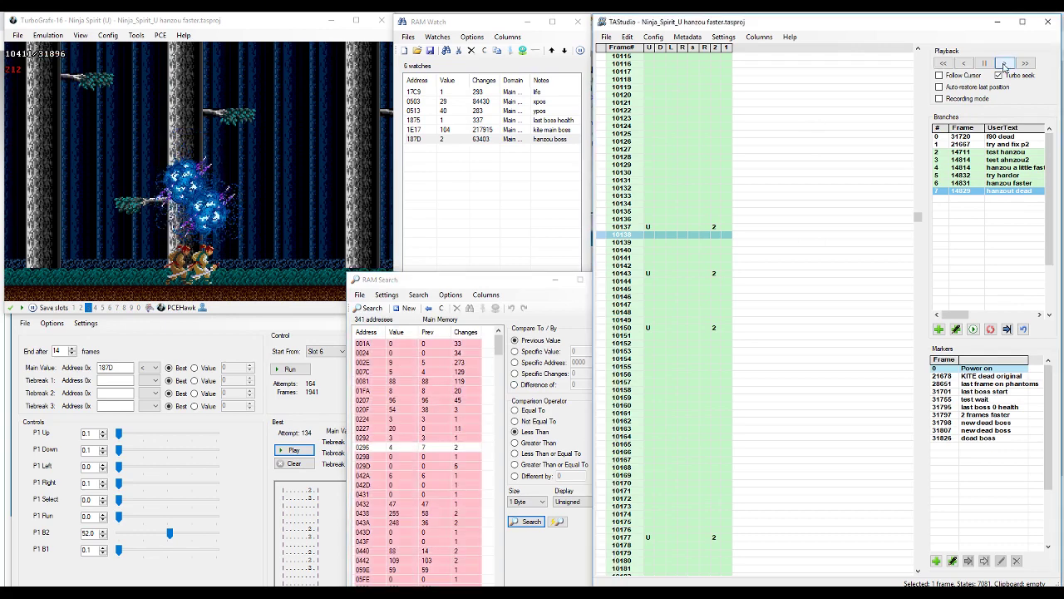
pyautogui.click(531, 521)
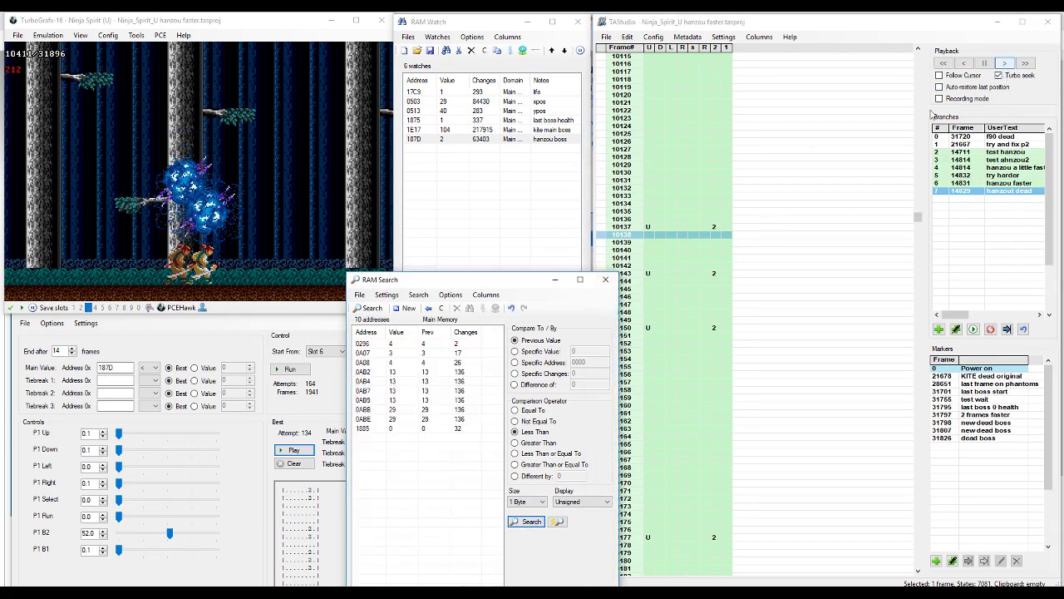
# - Step the movie forward to frame 10422 and back to frame 10395 to check how address 1885 changes
pyautogui.click(409, 428)
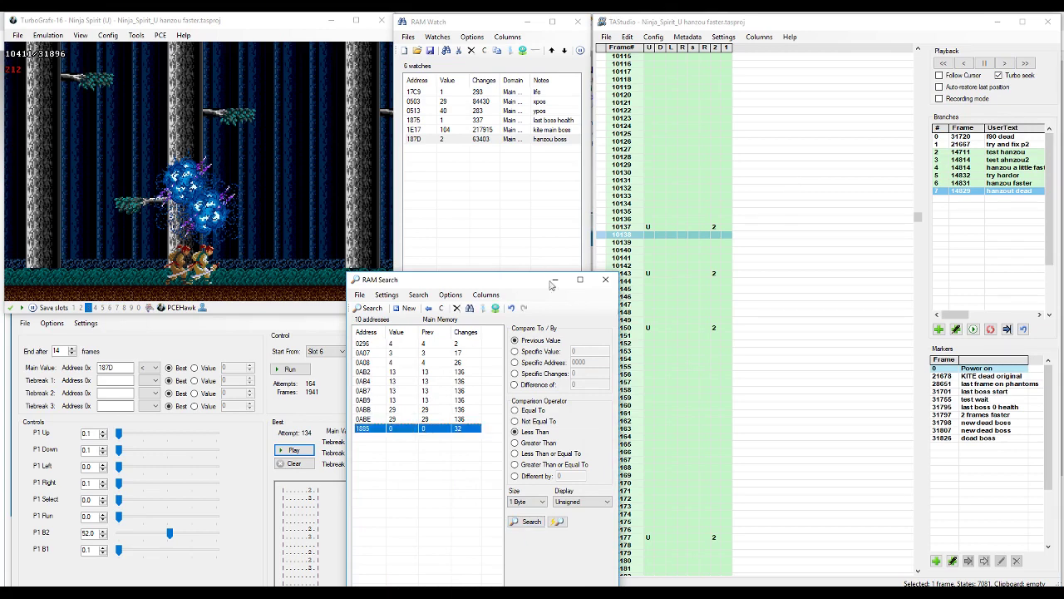
pyautogui.click(1004, 66)
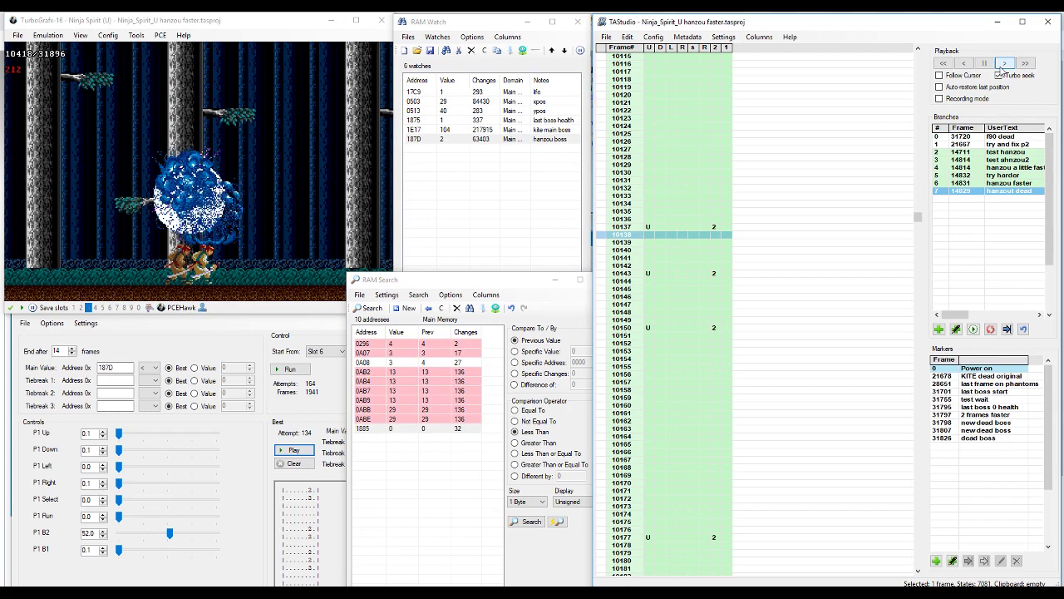
pyautogui.click(1004, 67)
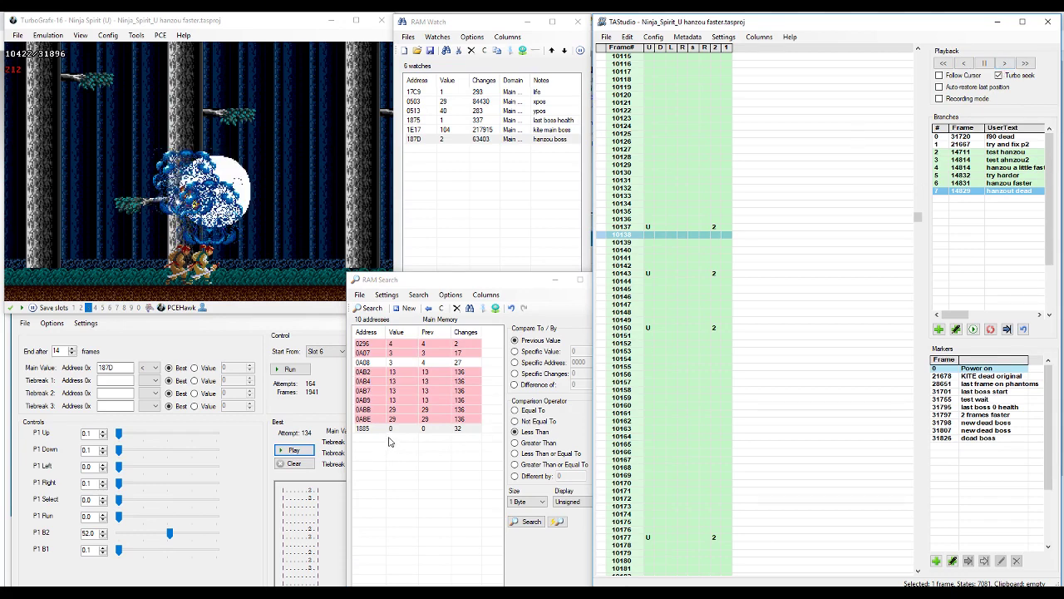
pyautogui.click(966, 65)
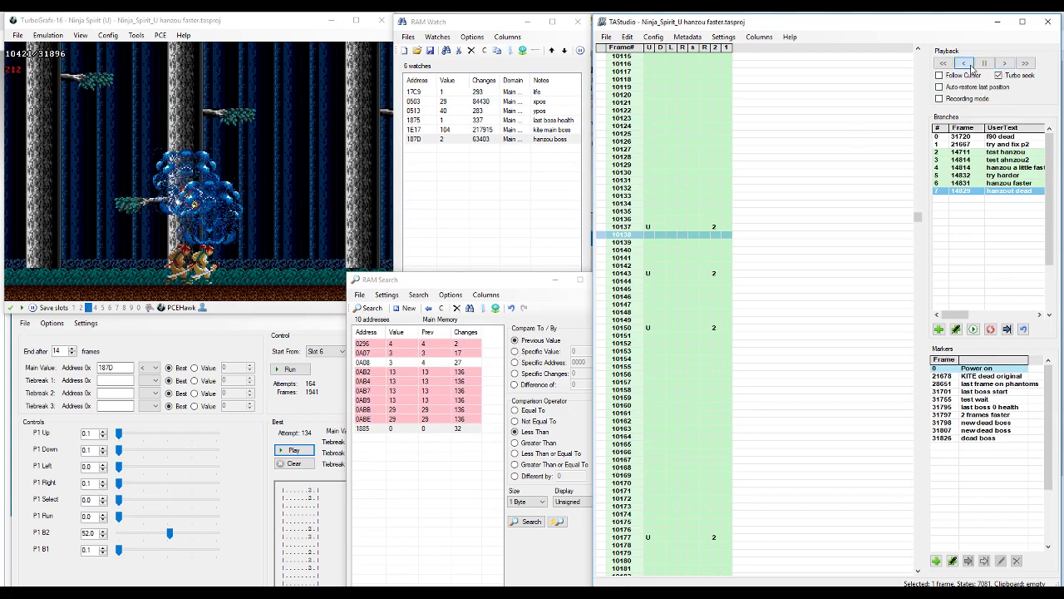
pyautogui.click(966, 65)
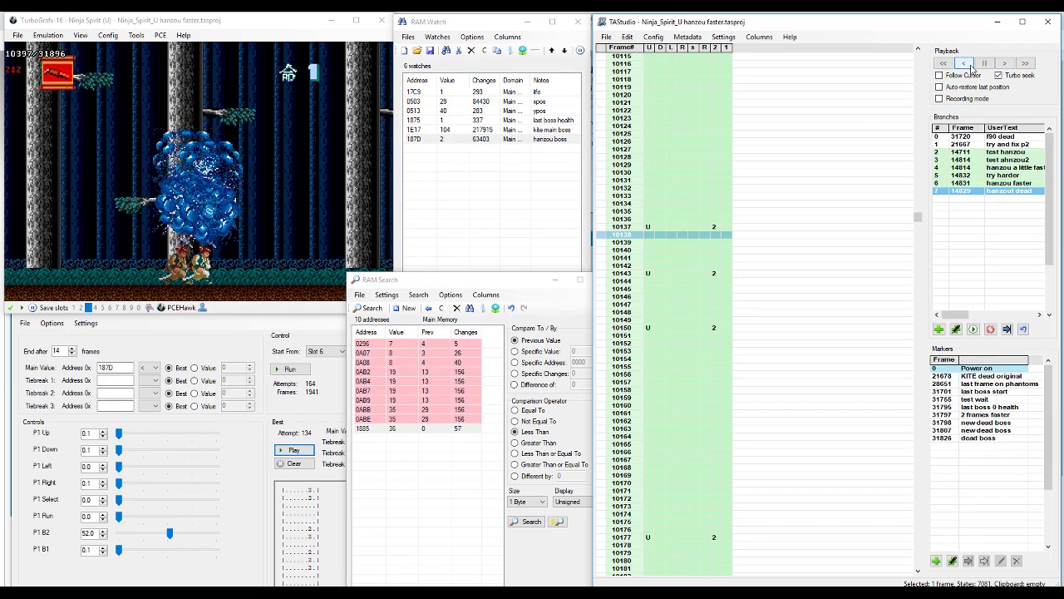
pyautogui.click(966, 65)
# - Add address 1885 to the RAM Watch list and minimize the RAM Search window
pyautogui.click(410, 429)
pyautogui.rightClick(410, 430)
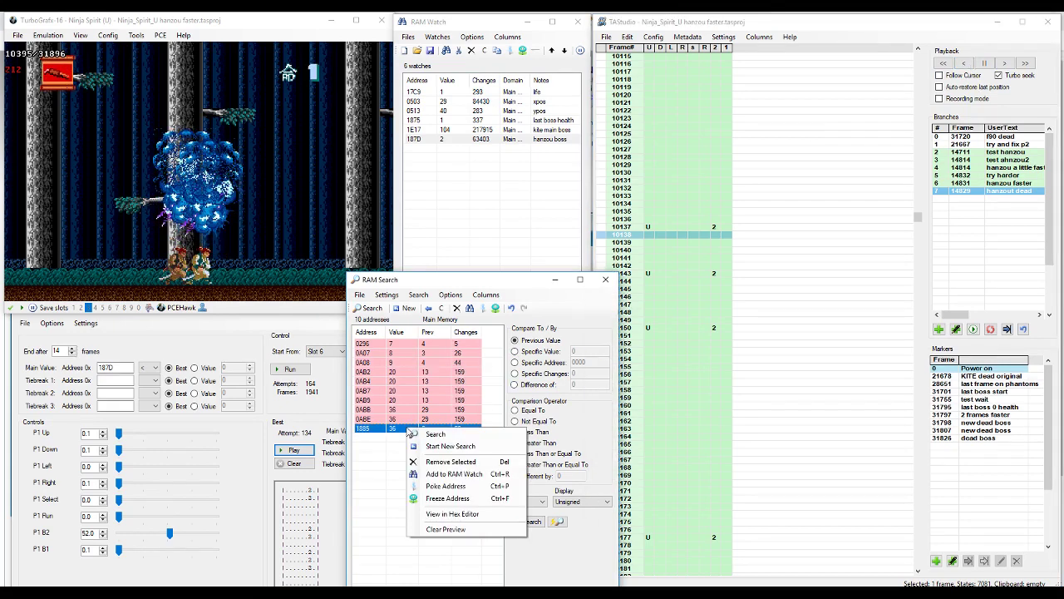
pyautogui.click(451, 473)
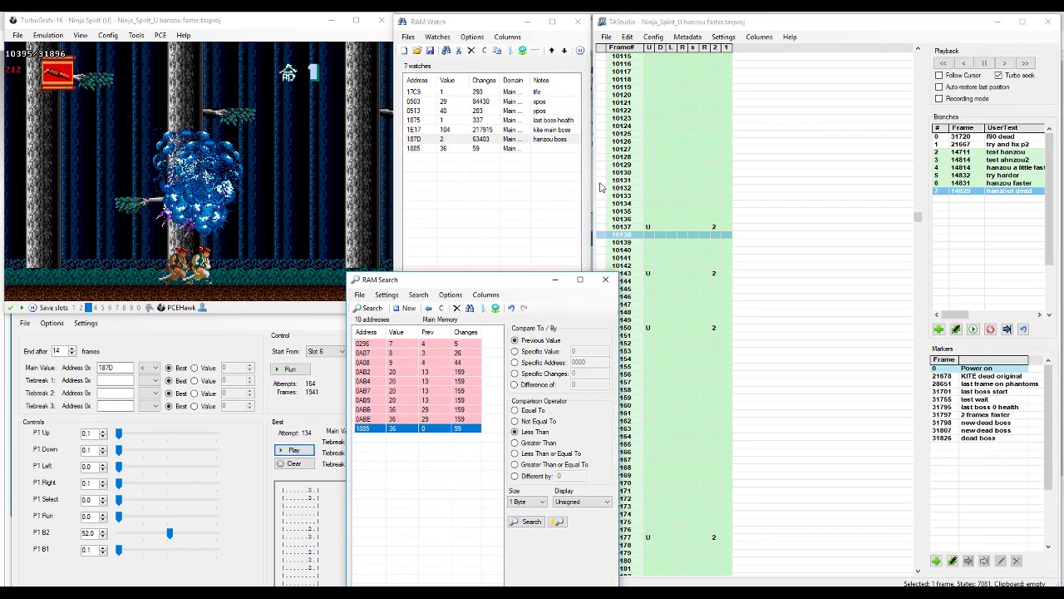
pyautogui.click(553, 149)
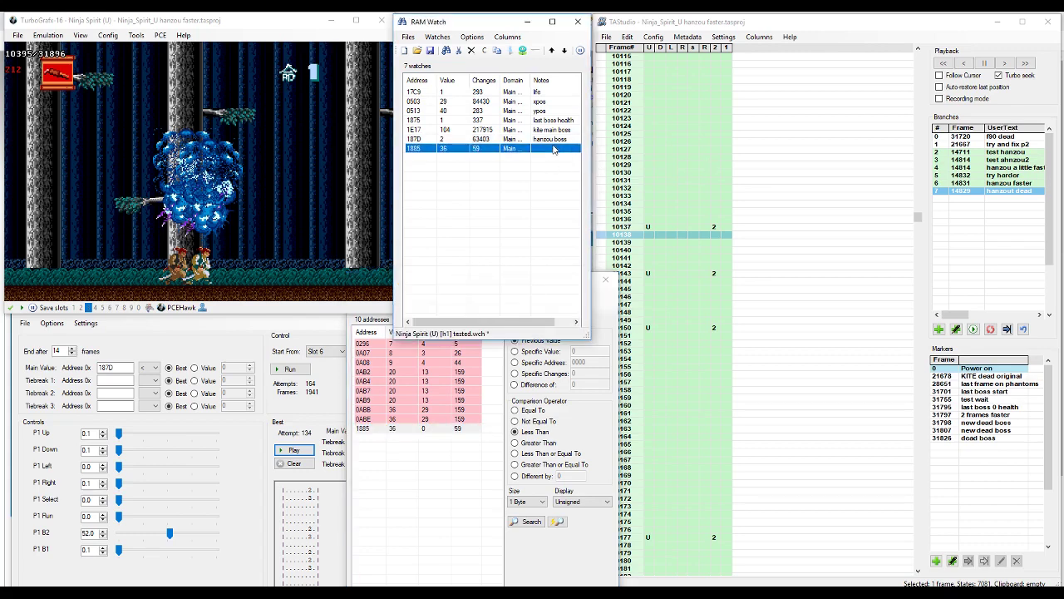
pyautogui.click(395, 471)
pyautogui.click(555, 279)
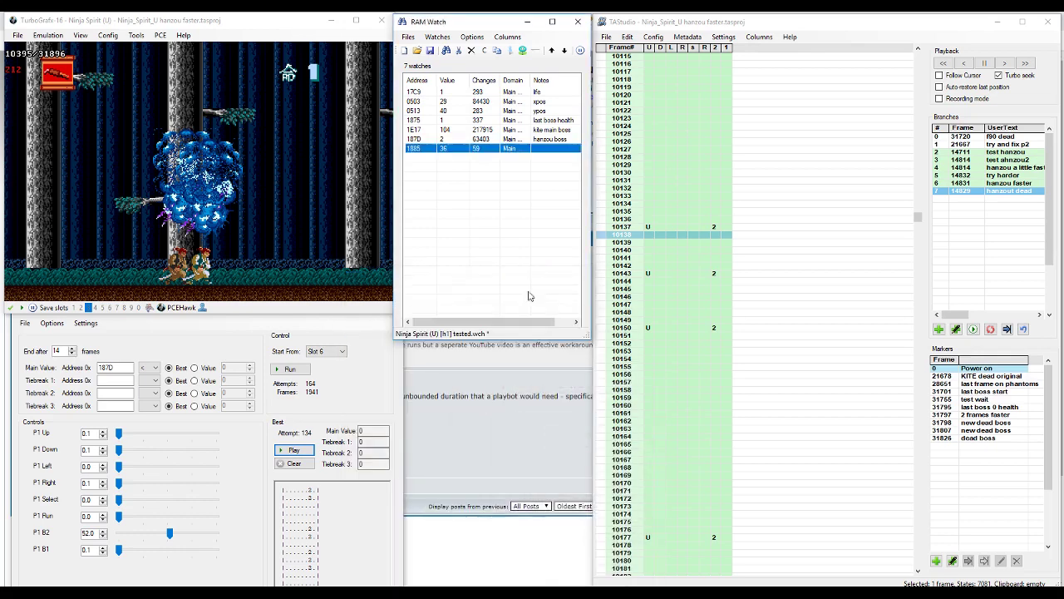
# - Examine Basic Bot's main value address, memory domain, data size and other option settings
pyautogui.click(204, 315)
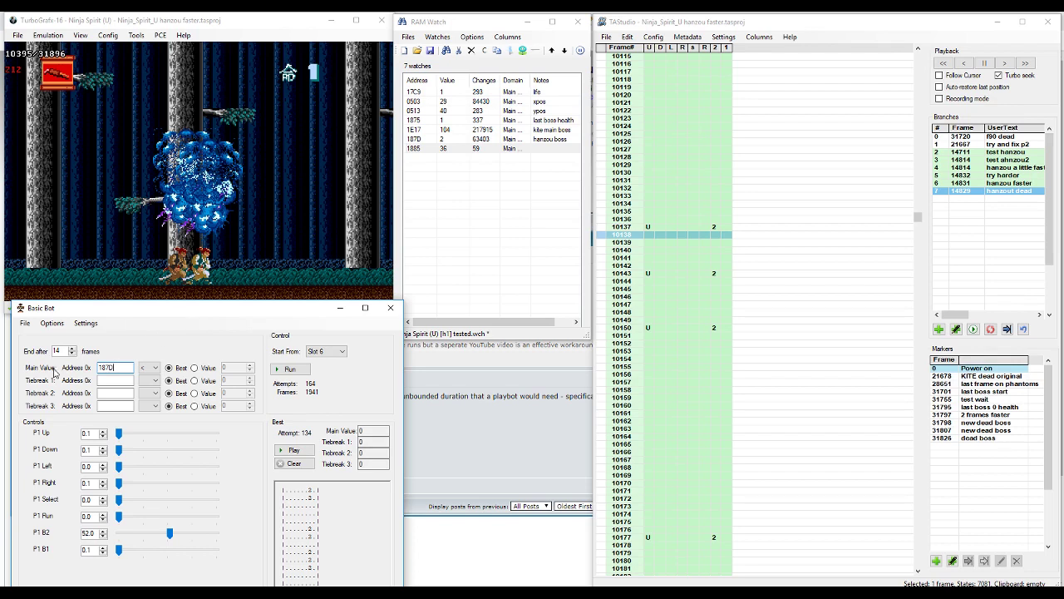
pyautogui.doubleClick(116, 367)
pyautogui.click(55, 325)
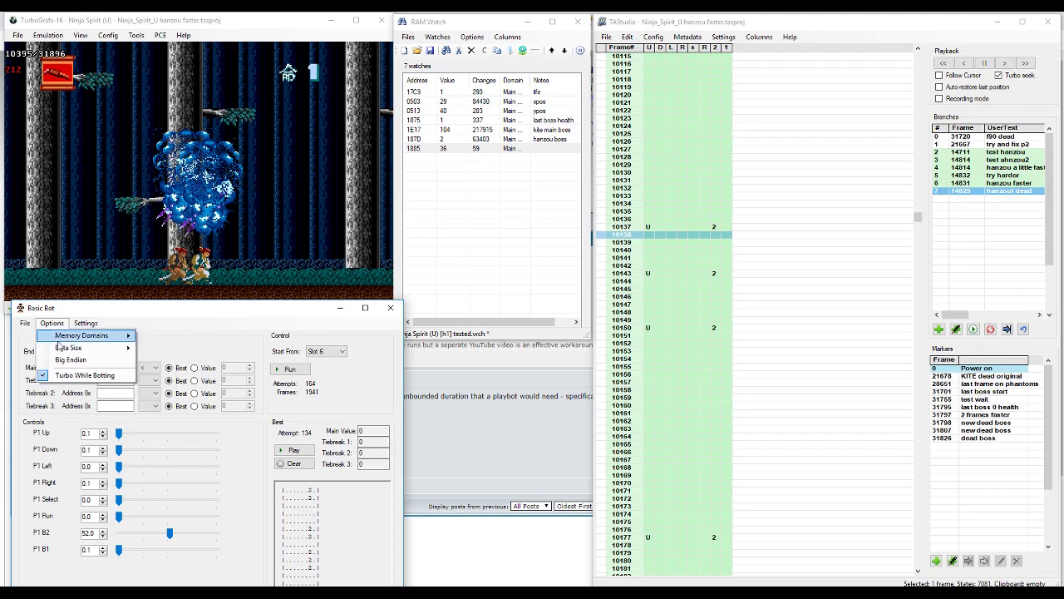
pyautogui.moveTo(60, 336)
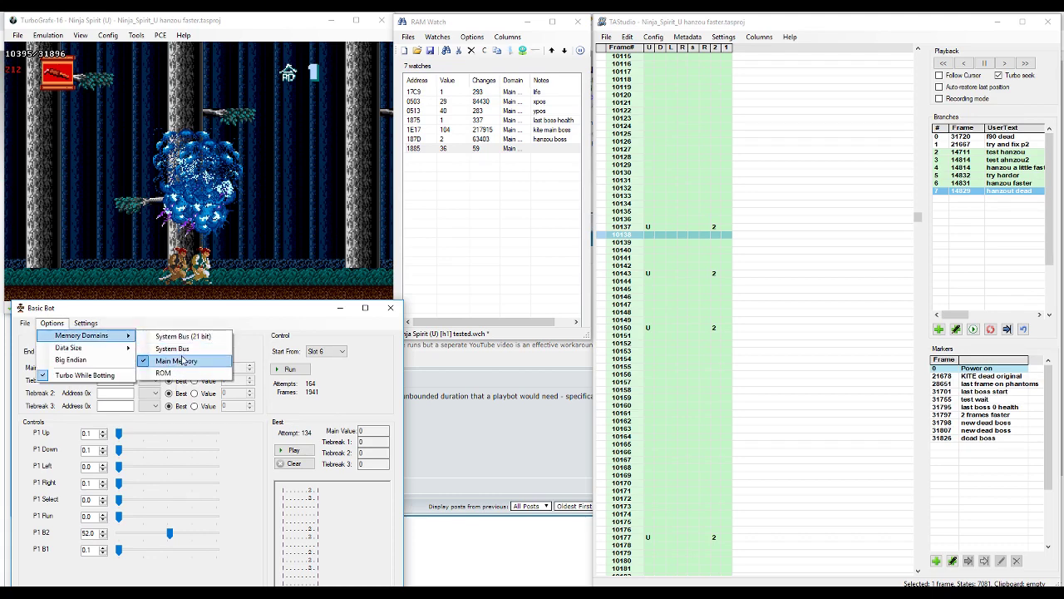
pyautogui.moveTo(87, 353)
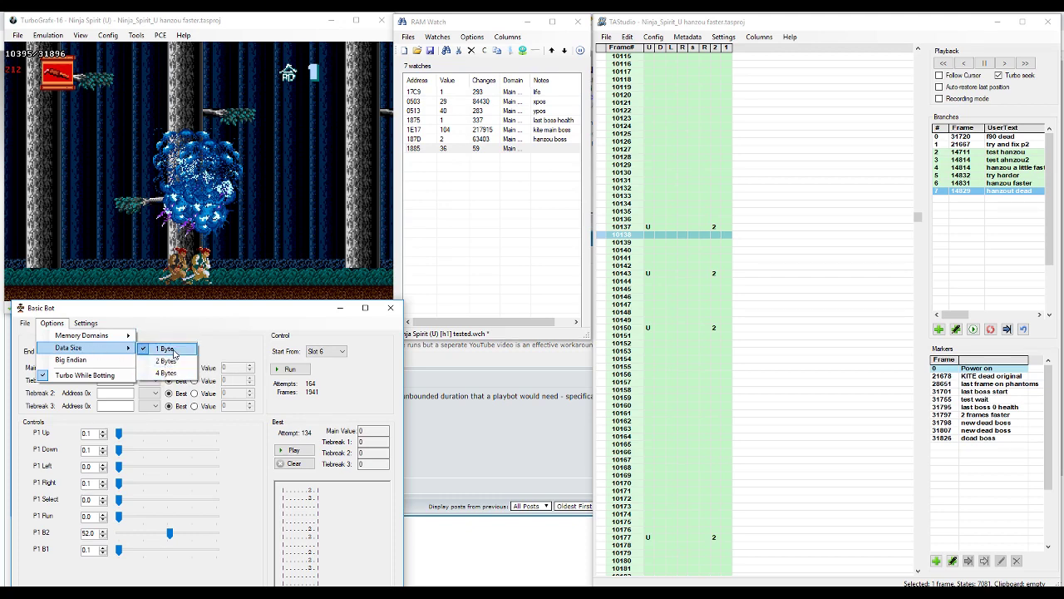
pyautogui.click(75, 314)
pyautogui.click(56, 327)
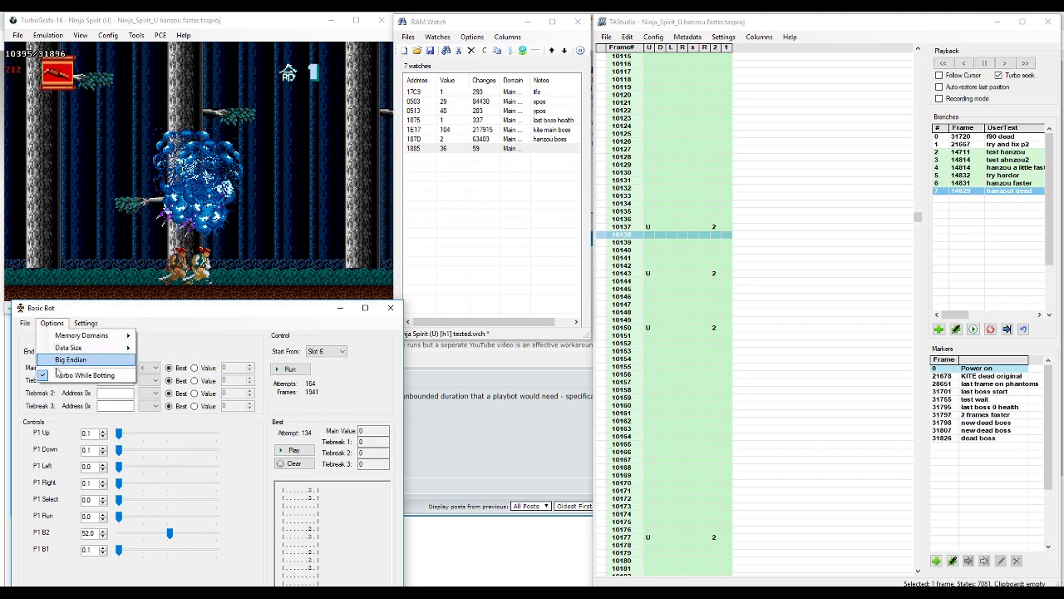
pyautogui.click(85, 323)
pyautogui.click(55, 315)
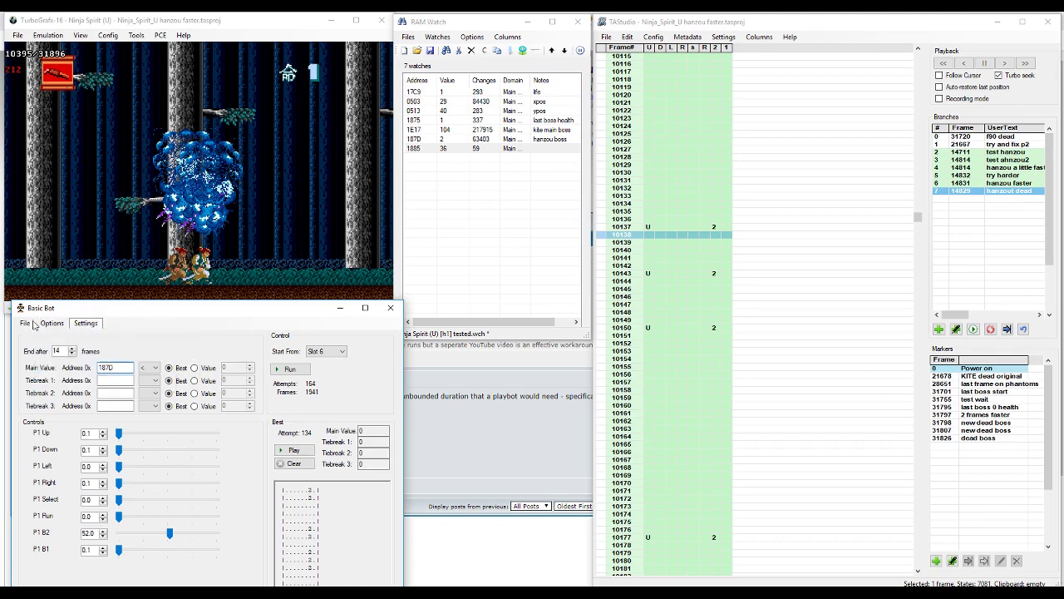
pyautogui.click(25, 323)
pyautogui.click(188, 309)
pyautogui.click(107, 406)
pyautogui.click(102, 366)
# - Close and reopen Basic Bot for a blank configuration, and set the main value address to 1885
pyautogui.click(389, 308)
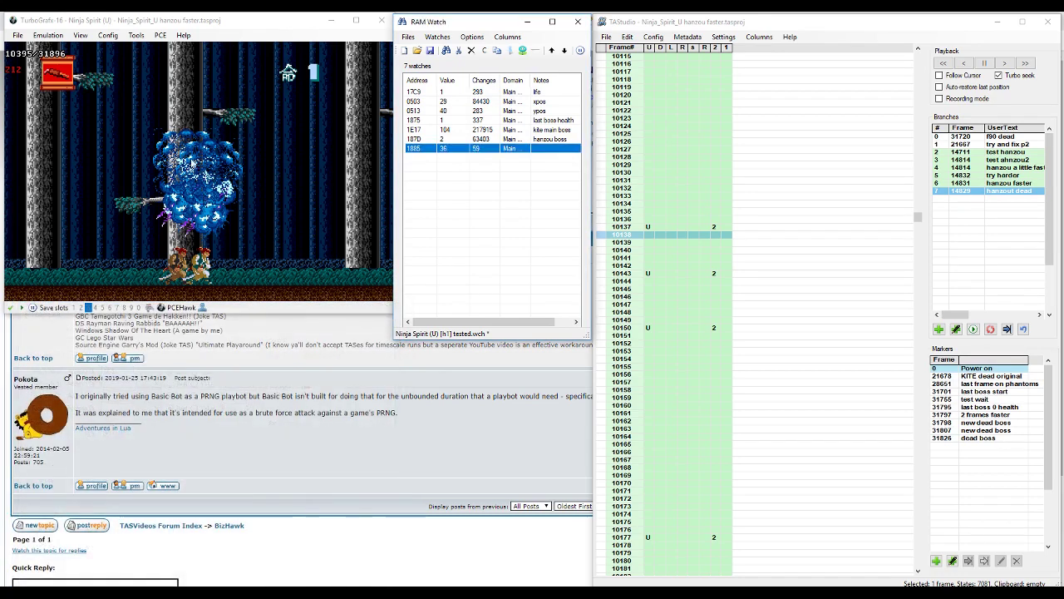
pyautogui.click(135, 36)
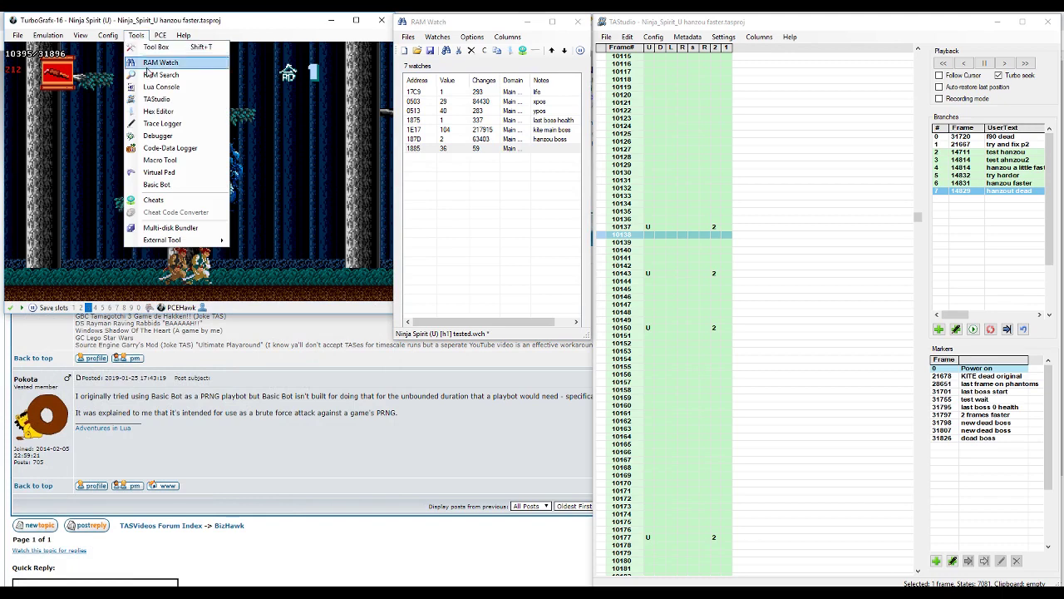
pyautogui.click(184, 184)
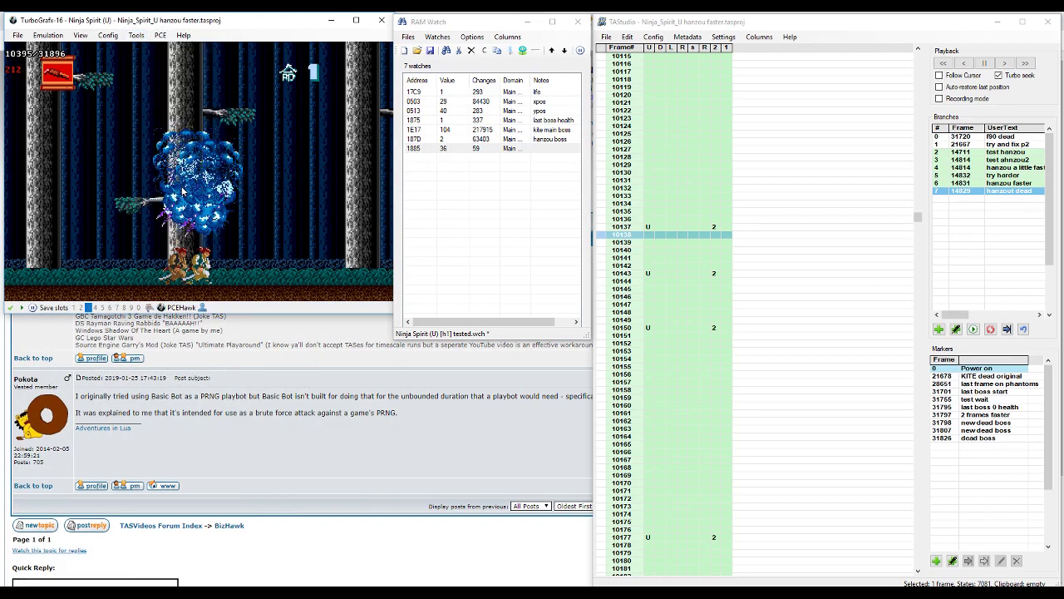
pyautogui.moveTo(198, 308); pyautogui.dragTo(246, 309)
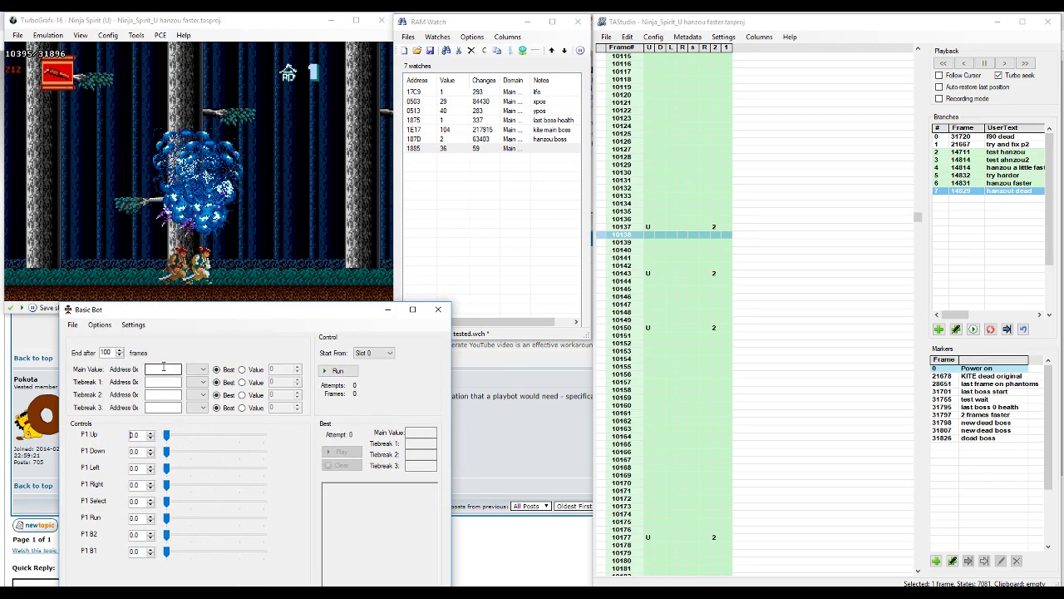
pyautogui.click(164, 368)
pyautogui.write('1885')
# - Set the notes of the 1885 watch to "dual axe demon" and save the watch list
pyautogui.rightClick(543, 150)
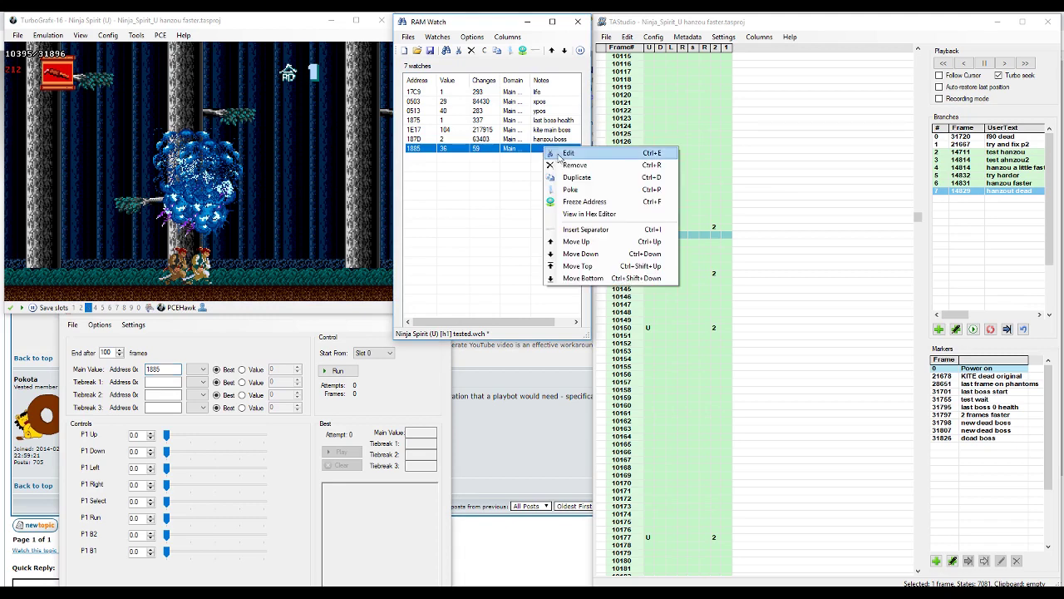
pyautogui.click(560, 155)
pyautogui.click(467, 113)
pyautogui.write('dual axe demon')
pyautogui.press('Return')
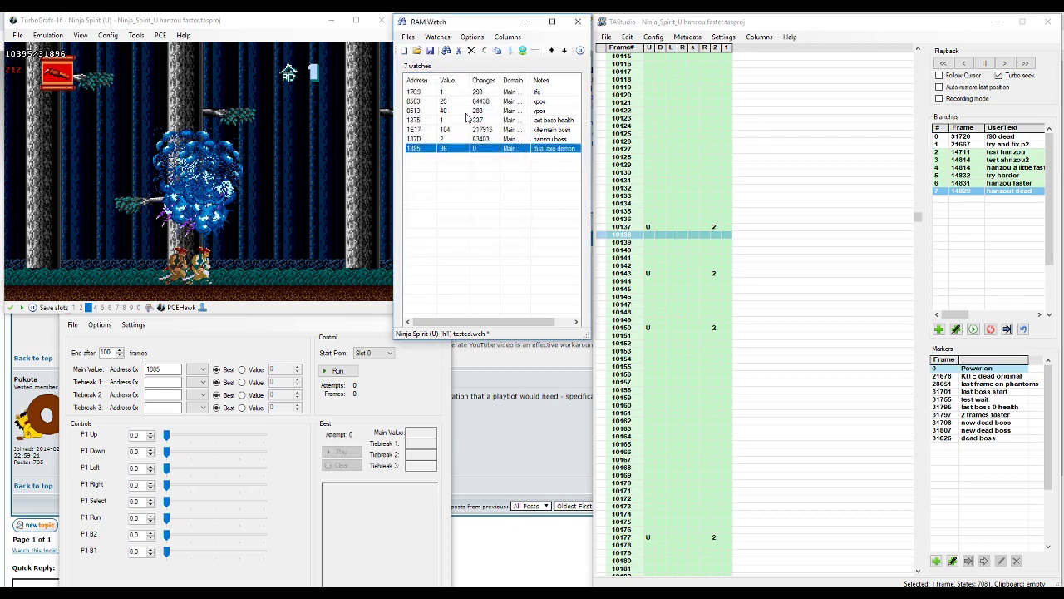
pyautogui.click(430, 51)
# - Set the main value's comparison for address 1885 to < and keep Slot 0 as the bot's starting state
pyautogui.click(200, 369)
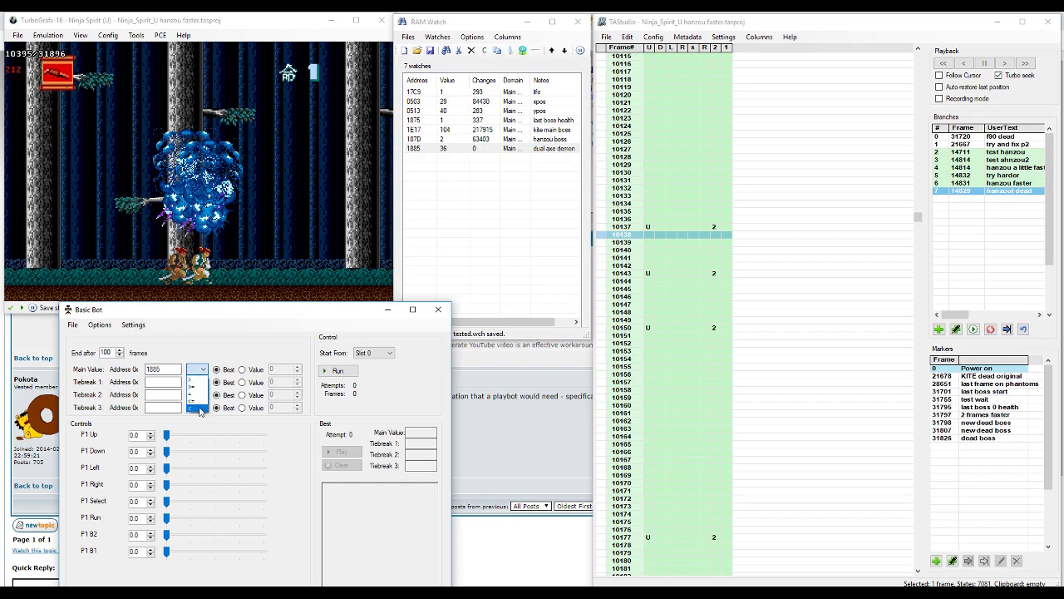
pyautogui.click(200, 409)
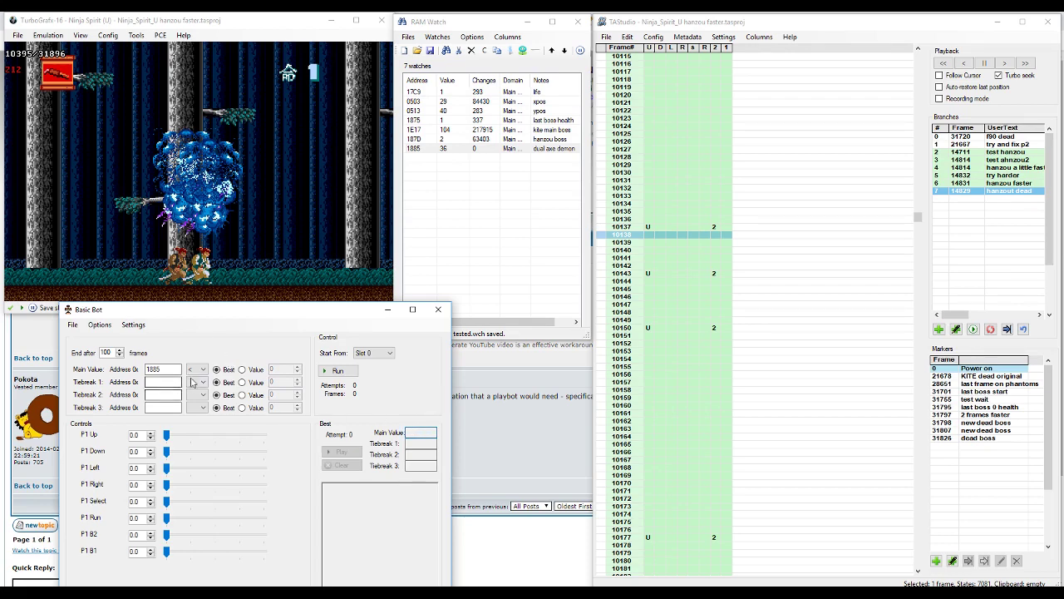
pyautogui.click(198, 369)
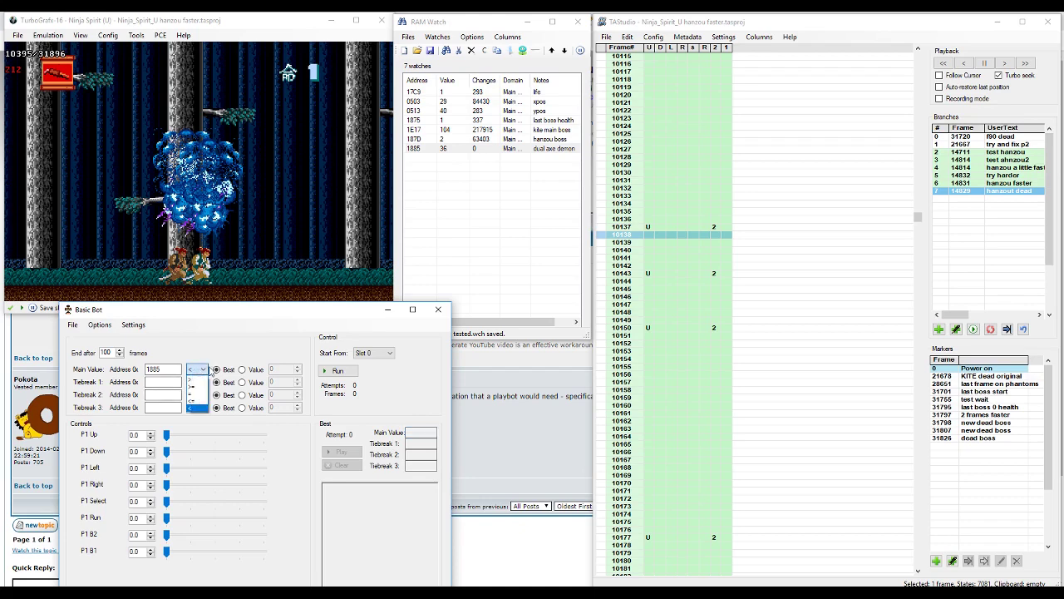
pyautogui.click(208, 371)
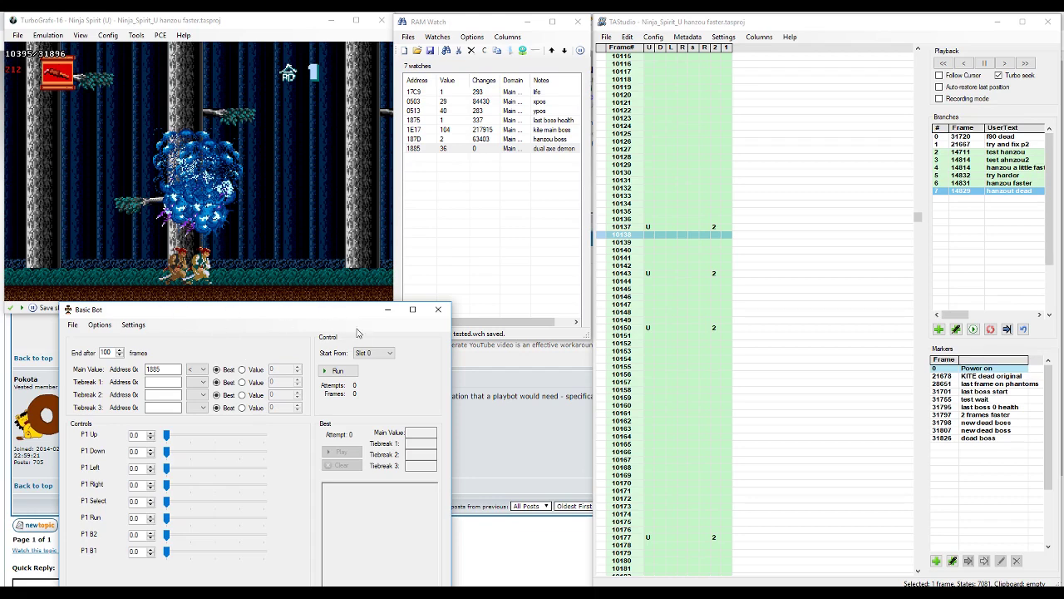
pyautogui.click(376, 354)
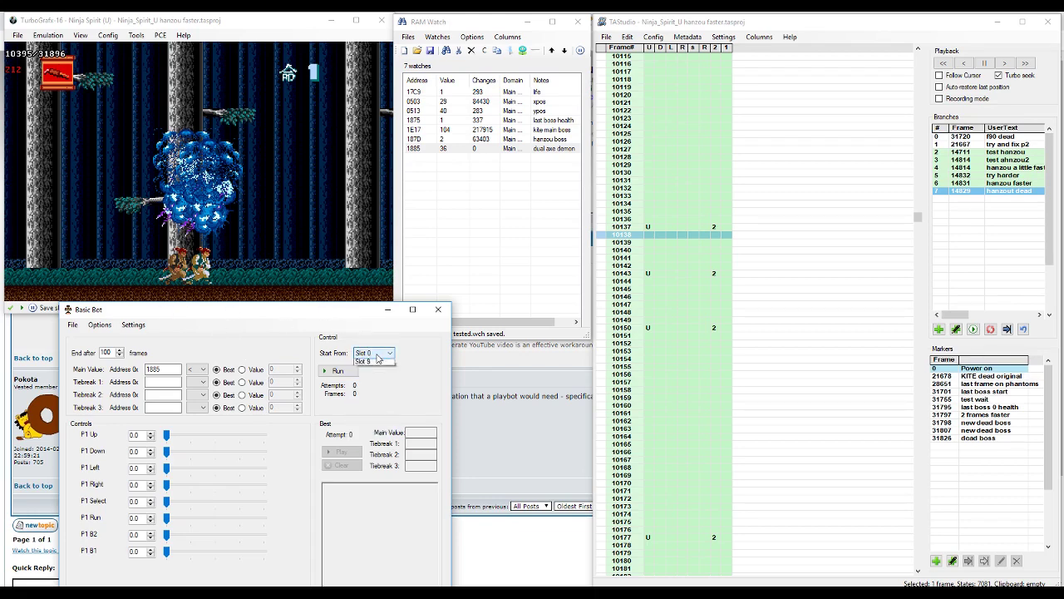
pyautogui.click(378, 356)
# - Look over the existing TAStudio branches from test hanzou to hanzout dead
pyautogui.click(712, 29)
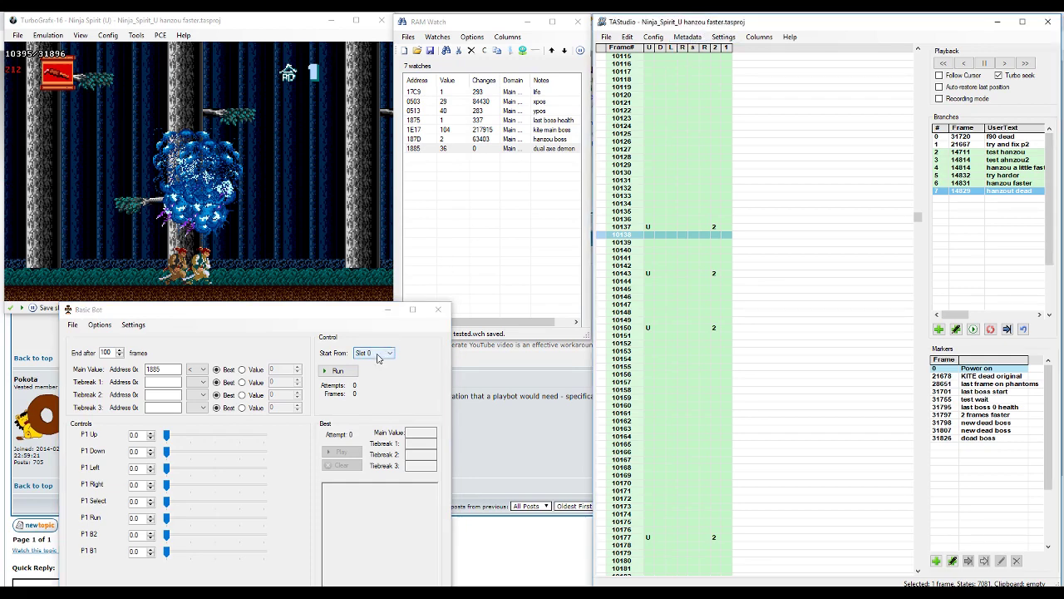
pyautogui.click(981, 144)
pyautogui.click(979, 169)
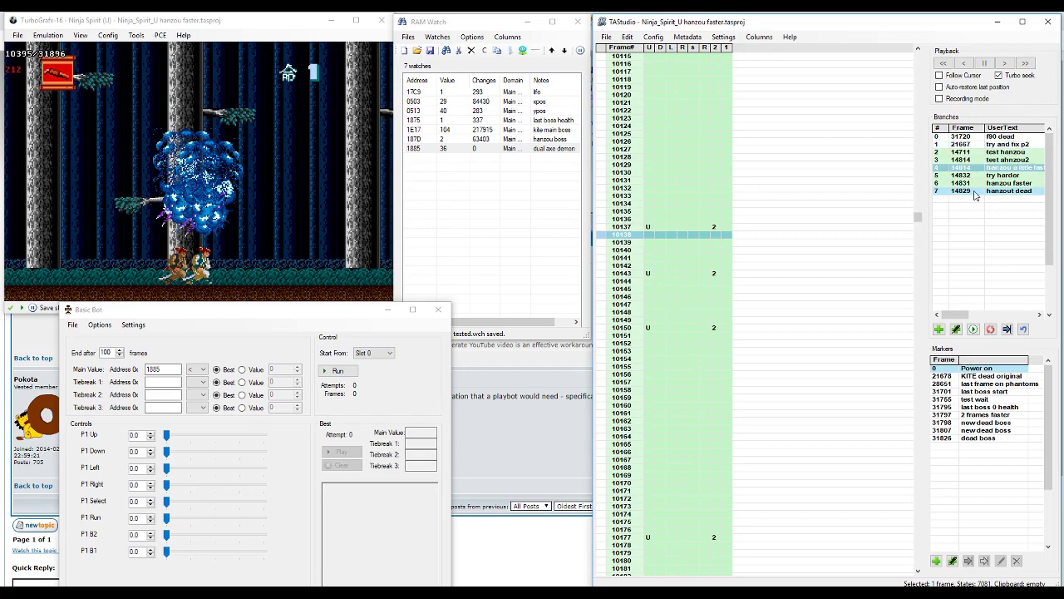
pyautogui.click(977, 193)
pyautogui.click(980, 176)
pyautogui.click(981, 162)
pyautogui.click(982, 152)
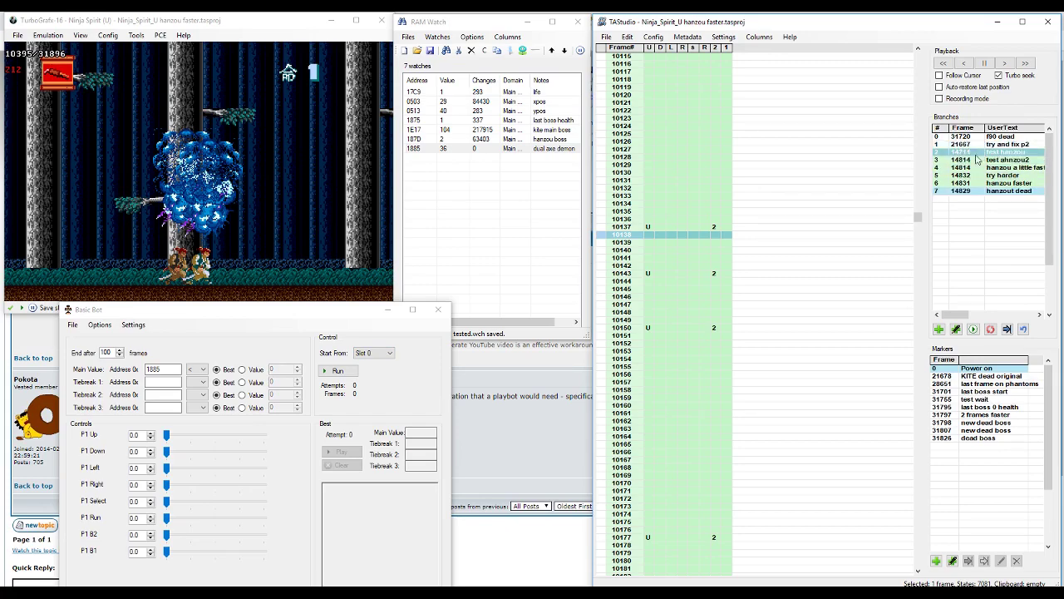
# - Go to frame 10138 and add a branch there with a text beginning "demon axe boss"
pyautogui.moveTo(937, 193)
pyautogui.click(600, 228)
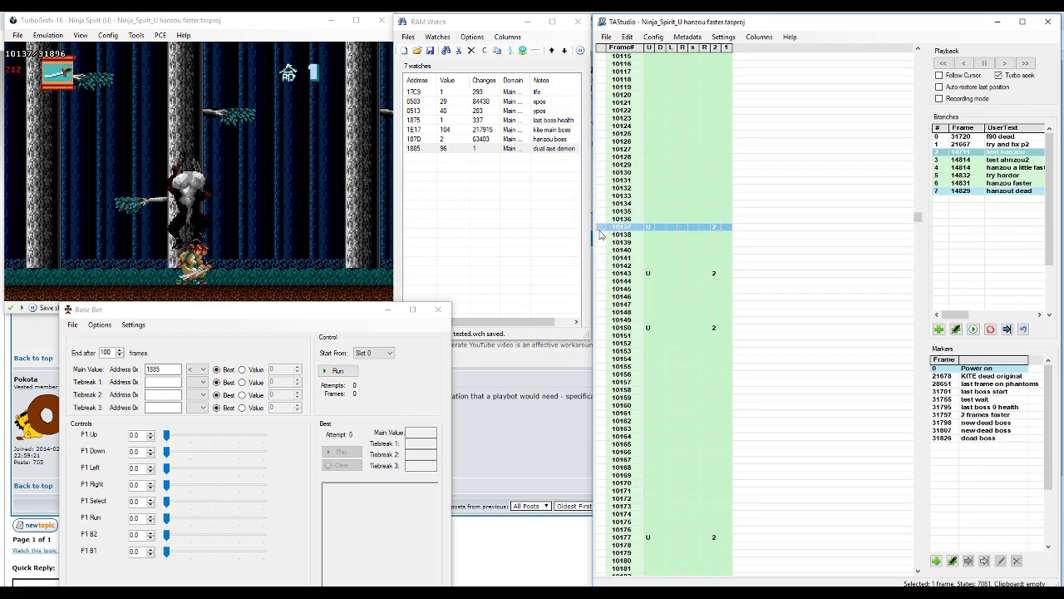
pyautogui.click(597, 236)
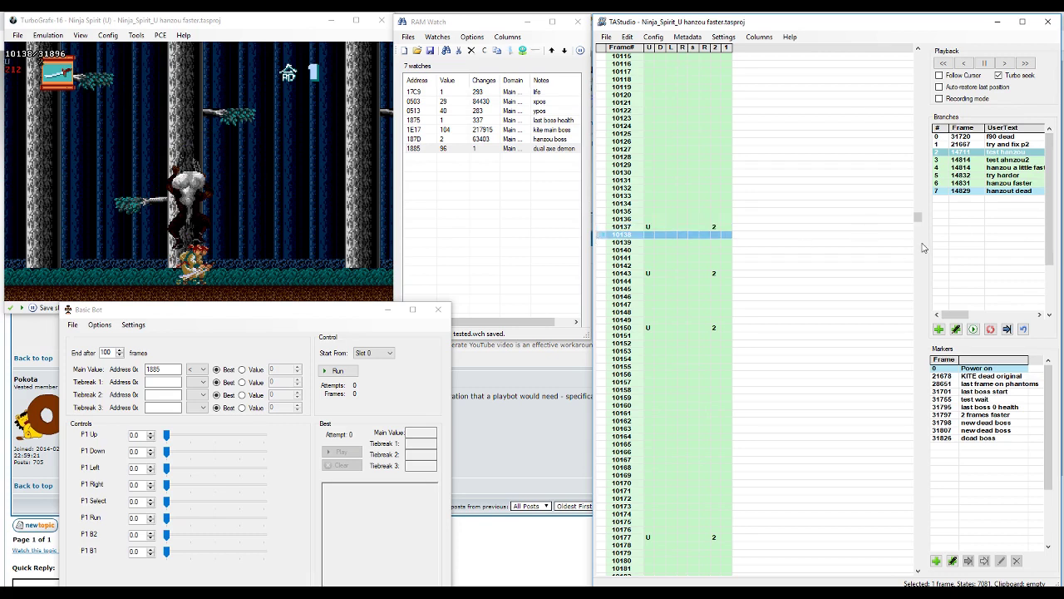
pyautogui.click(954, 330)
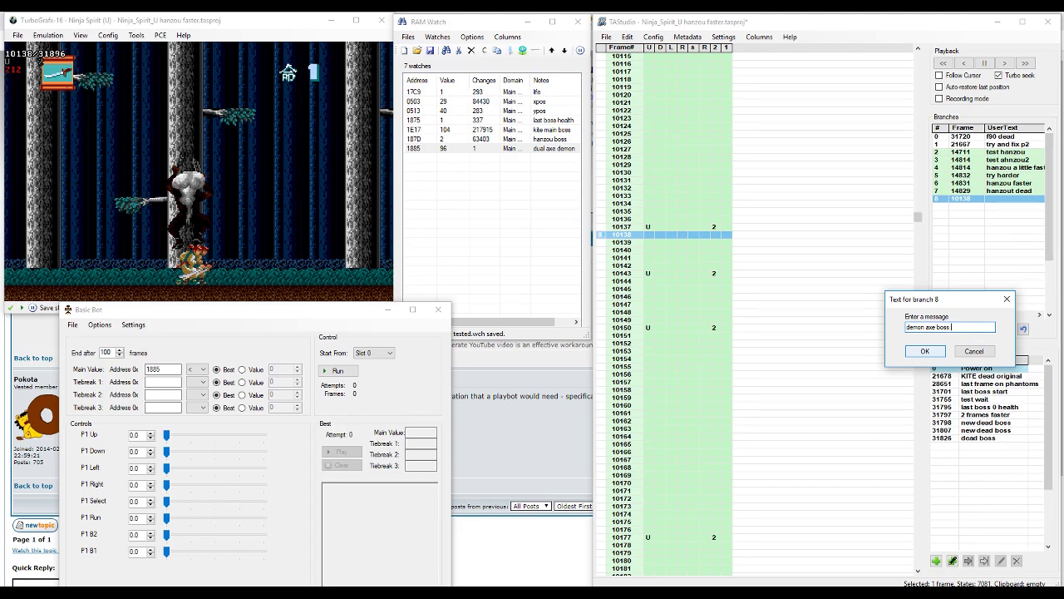
pyautogui.click(925, 351)
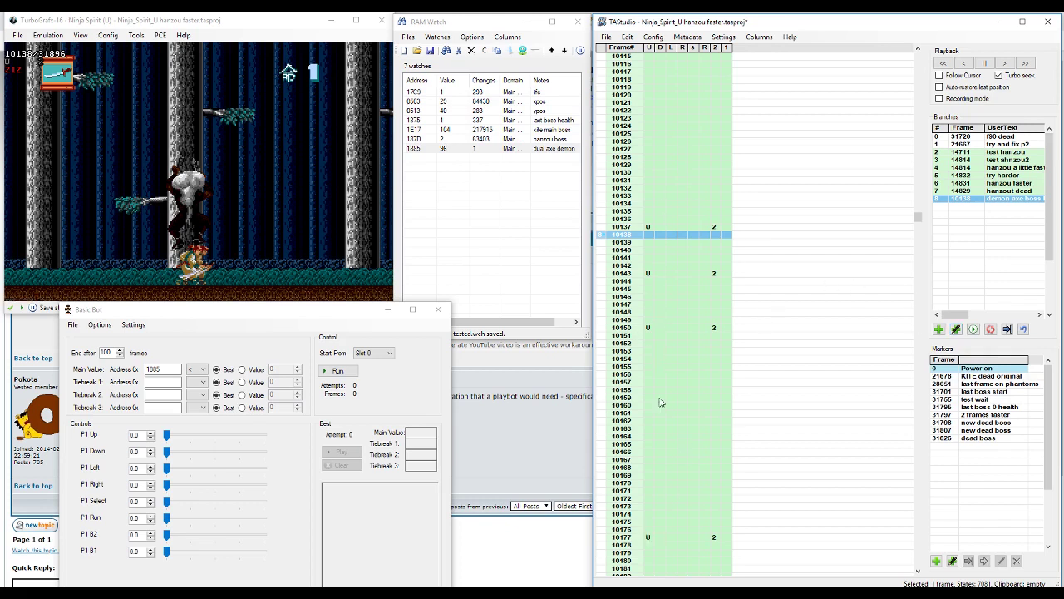
# - Seek forward through the movie from frame 10181 to 10333, checking the demon's appearance and the 1885 health watch
pyautogui.click(605, 569)
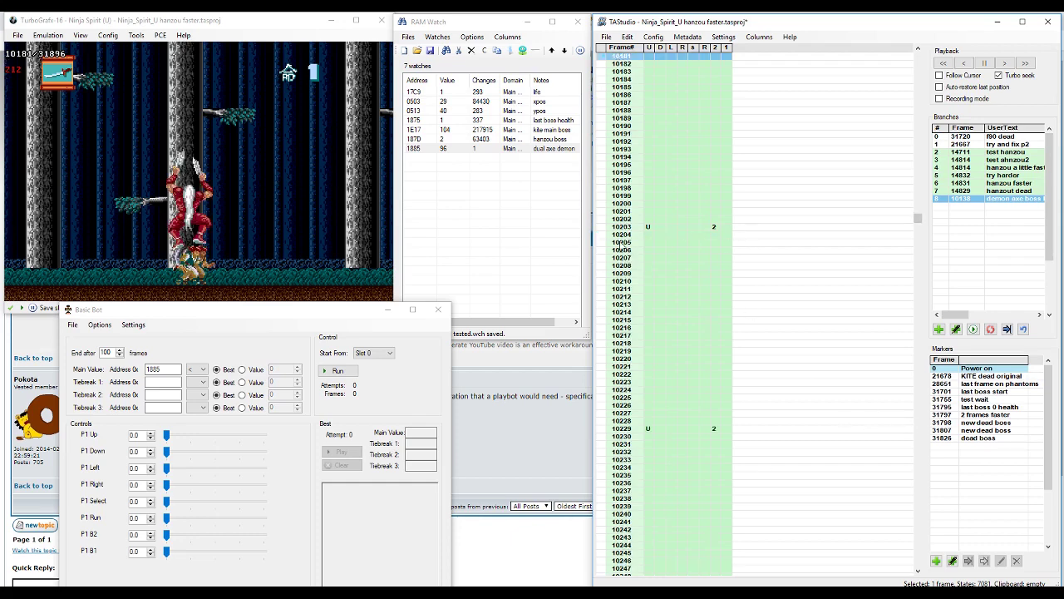
pyautogui.click(598, 251)
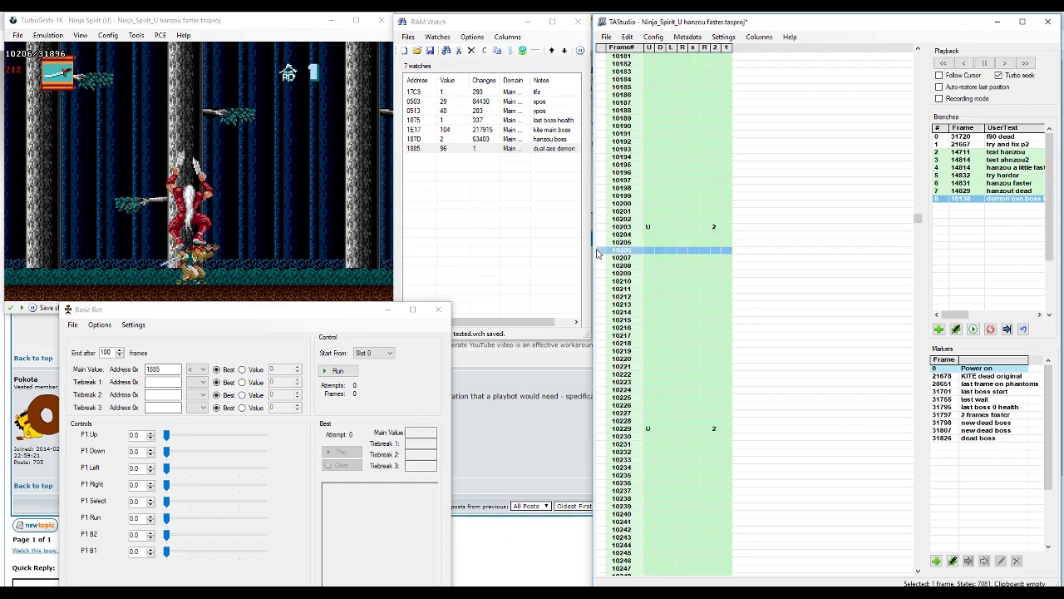
pyautogui.click(602, 321)
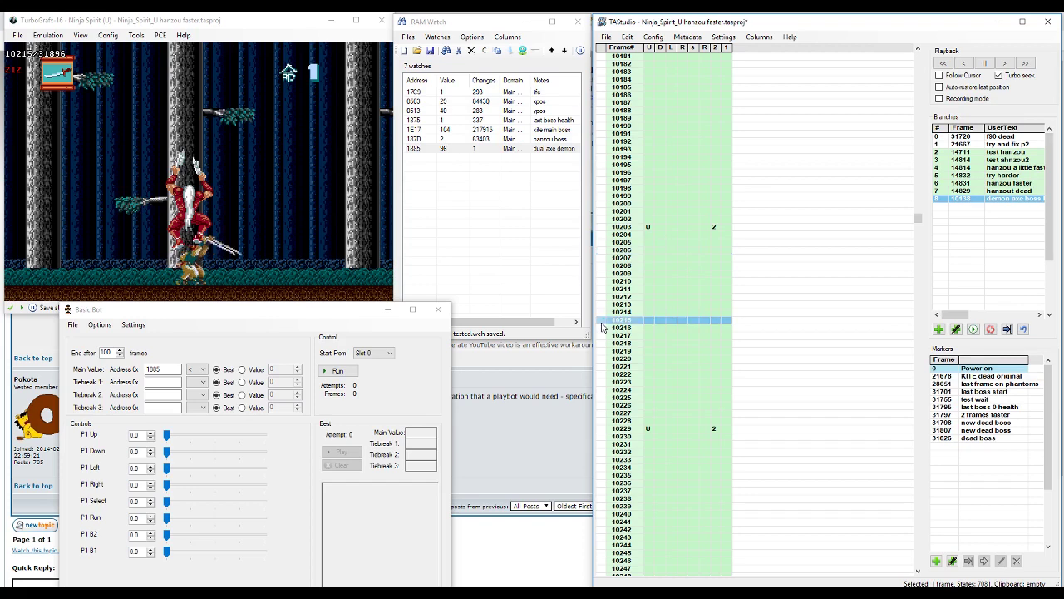
pyautogui.click(920, 441)
pyautogui.click(601, 483)
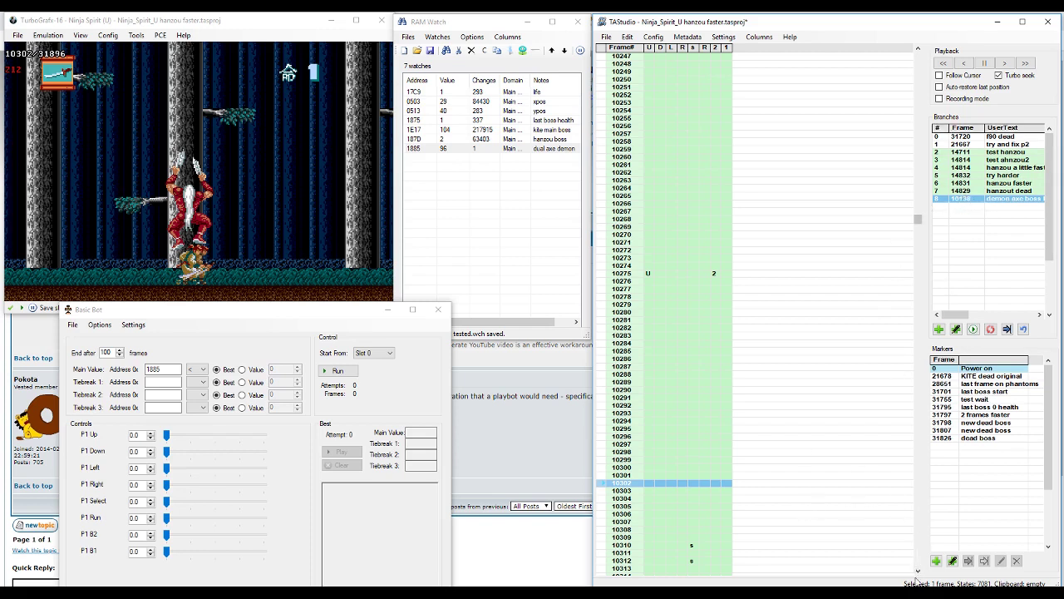
pyautogui.click(604, 548)
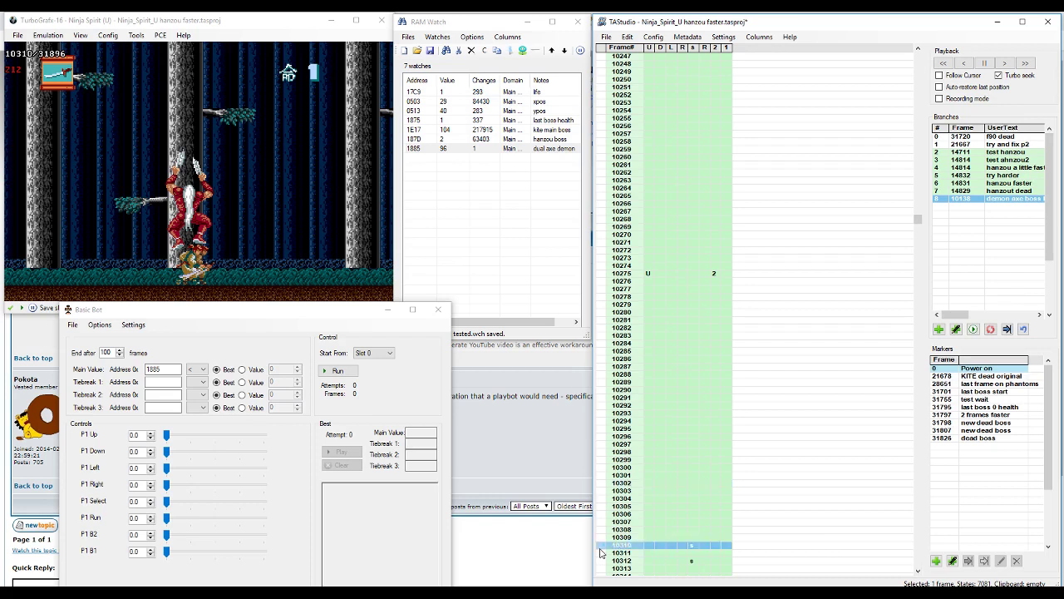
pyautogui.scroll(-10, 715, 354)
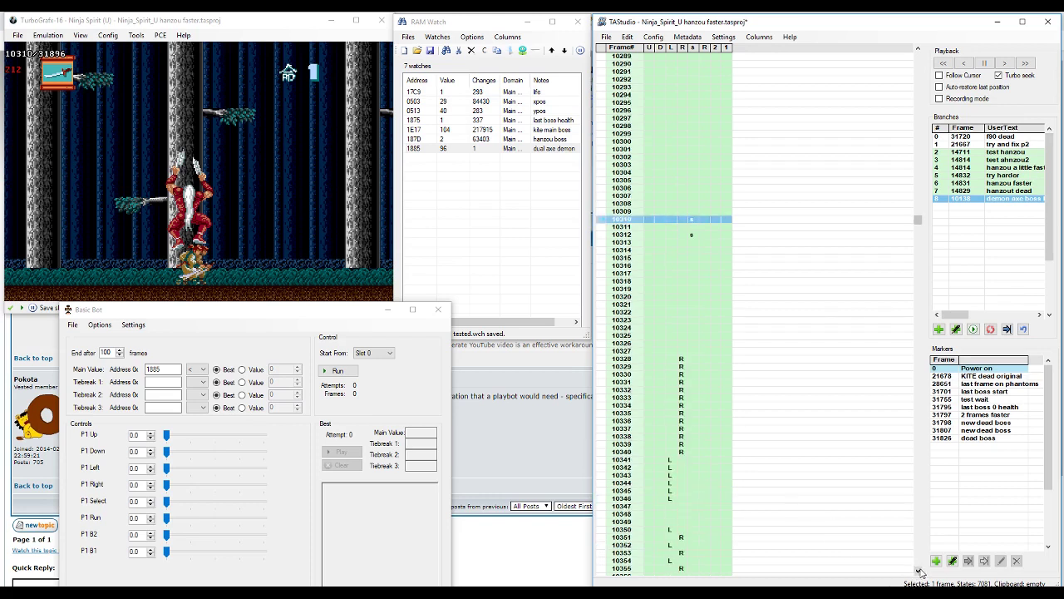
pyautogui.click(602, 343)
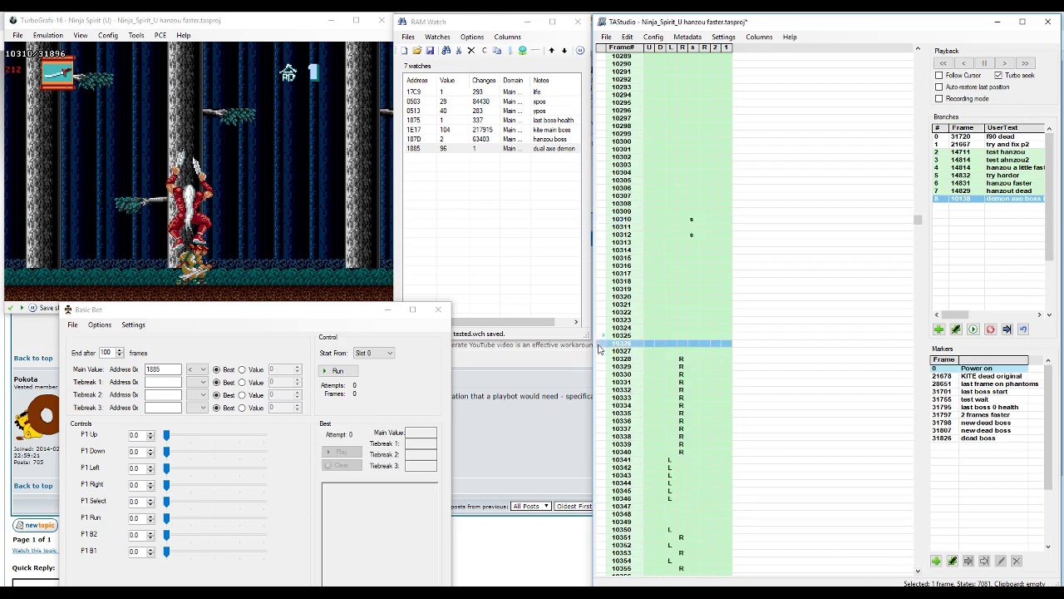
pyautogui.click(602, 399)
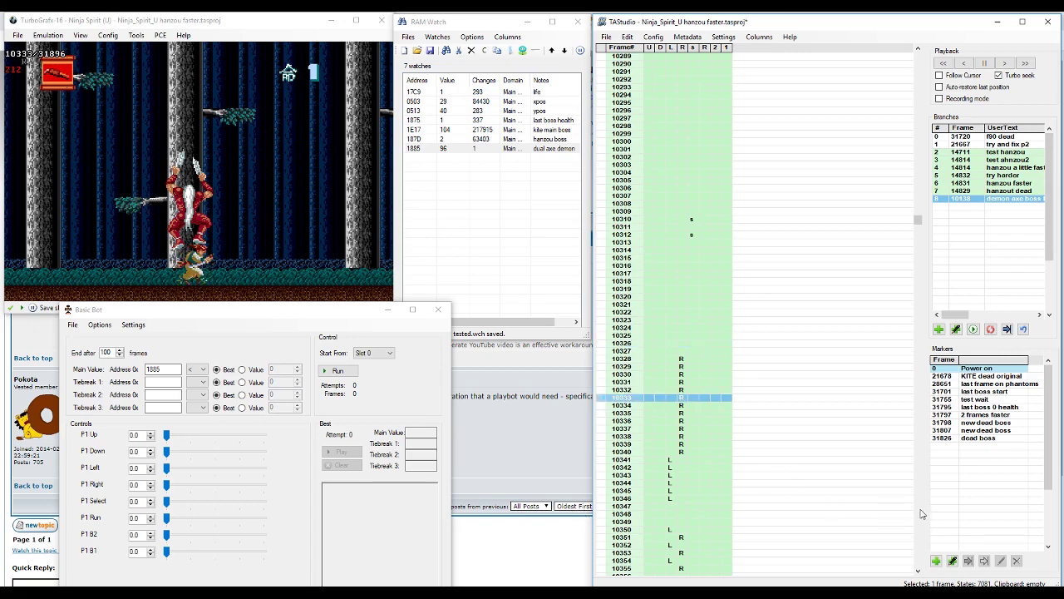
# - Examine frames 10360, 10363 and 10373 to see when the first attack changes the dual axe demon's health
pyautogui.scroll(-15, 914, 512)
pyautogui.click(603, 94)
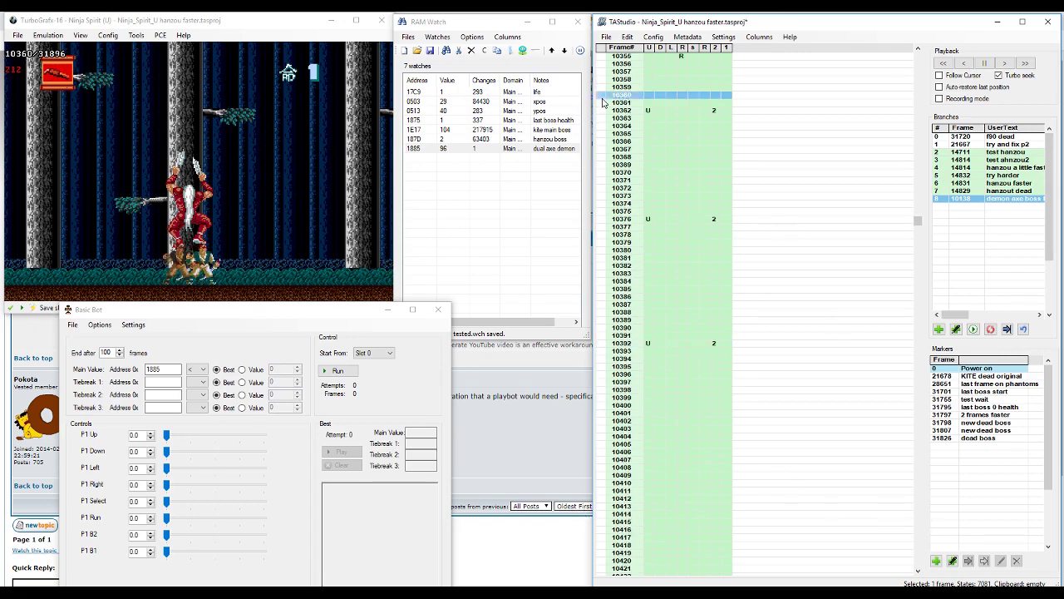
pyautogui.click(603, 118)
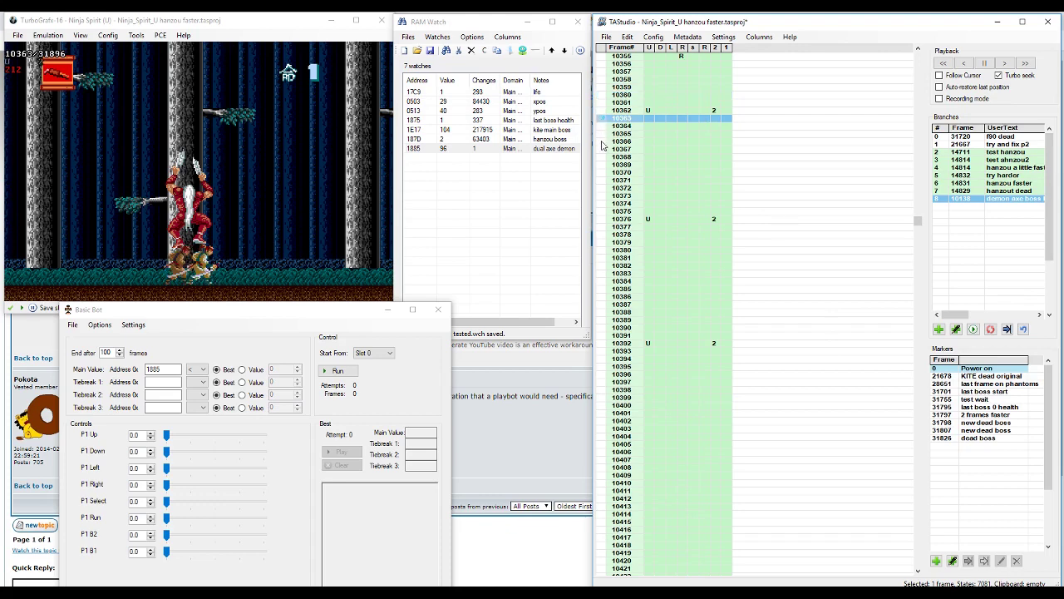
pyautogui.click(600, 195)
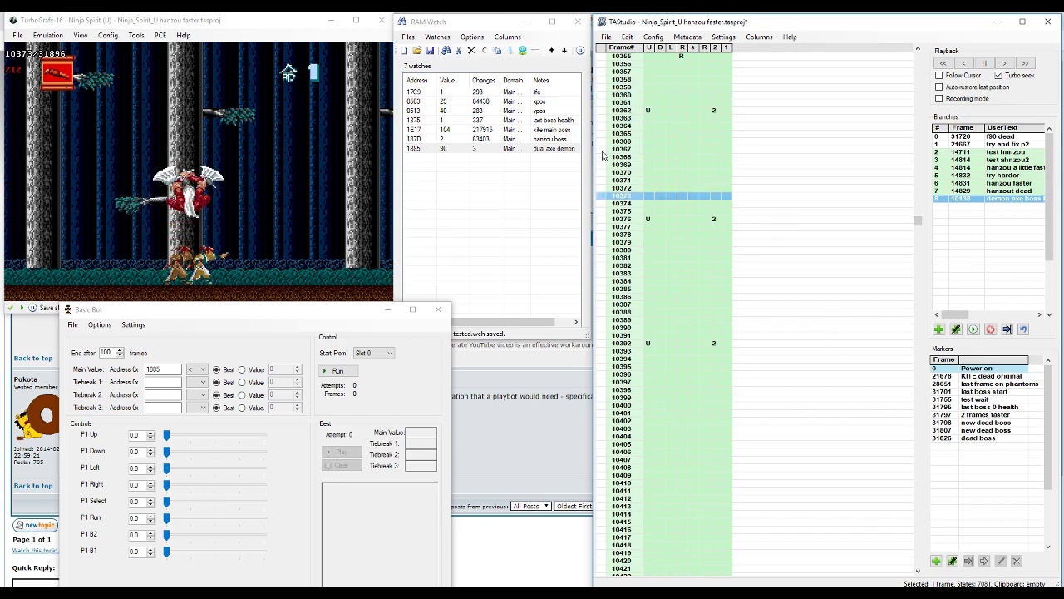
# - Return to frame 10363, just after the first attack input, and update the demon axe boss branch to it
pyautogui.click(597, 96)
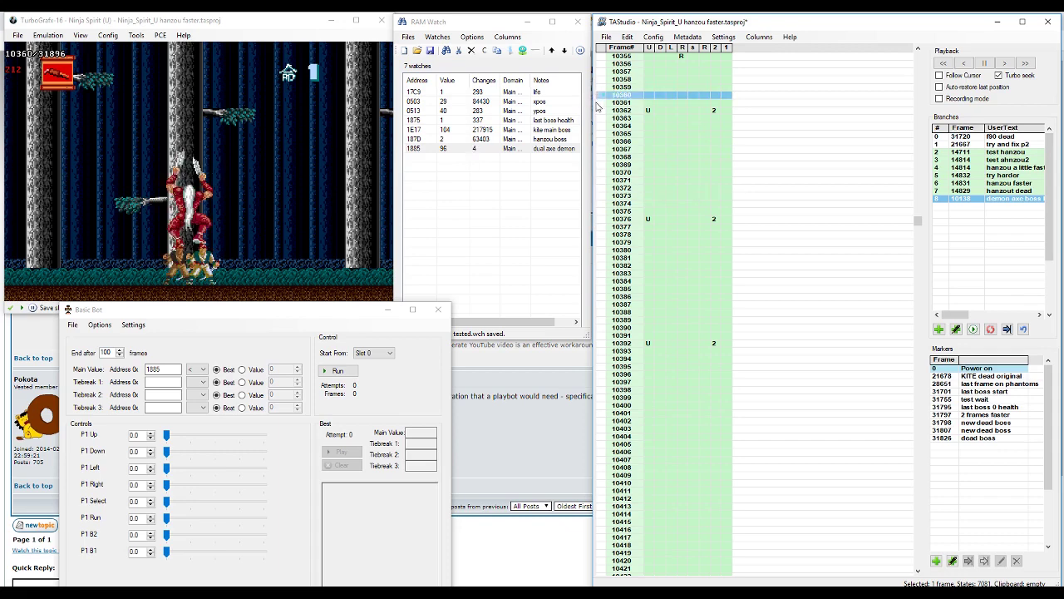
pyautogui.click(597, 103)
pyautogui.click(599, 111)
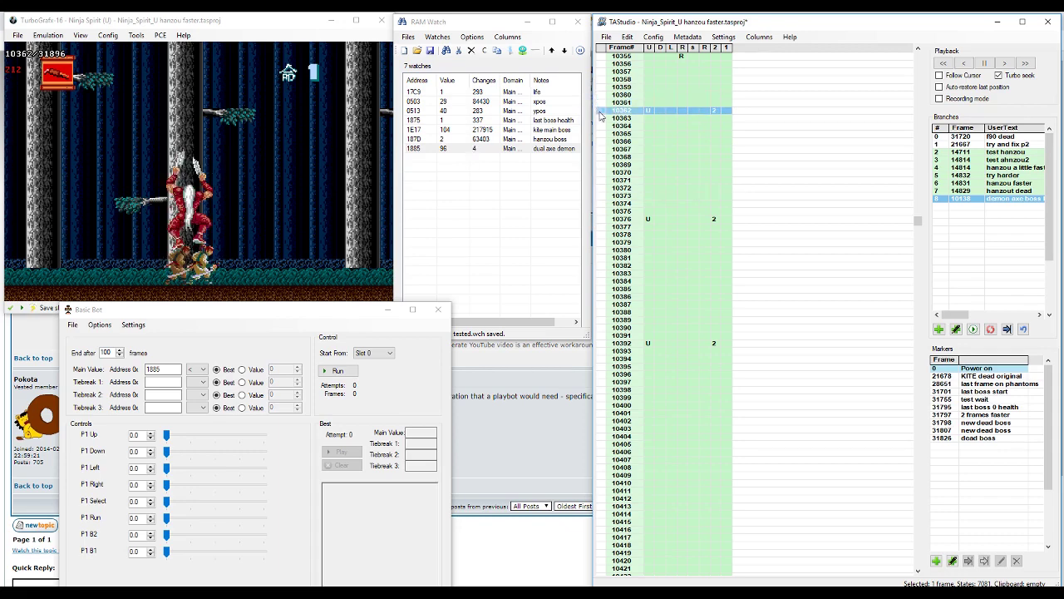
pyautogui.click(599, 119)
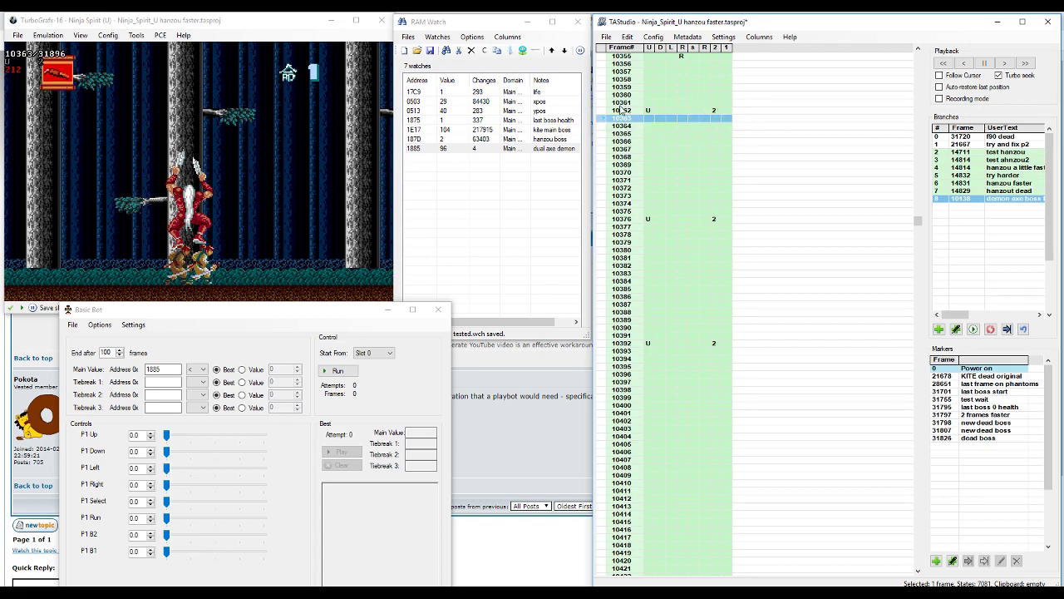
pyautogui.click(991, 329)
# - Seek between frames 10407 and 10411 to check on which frame the demon's health reaches zero
pyautogui.moveTo(973, 199)
pyautogui.click(600, 491)
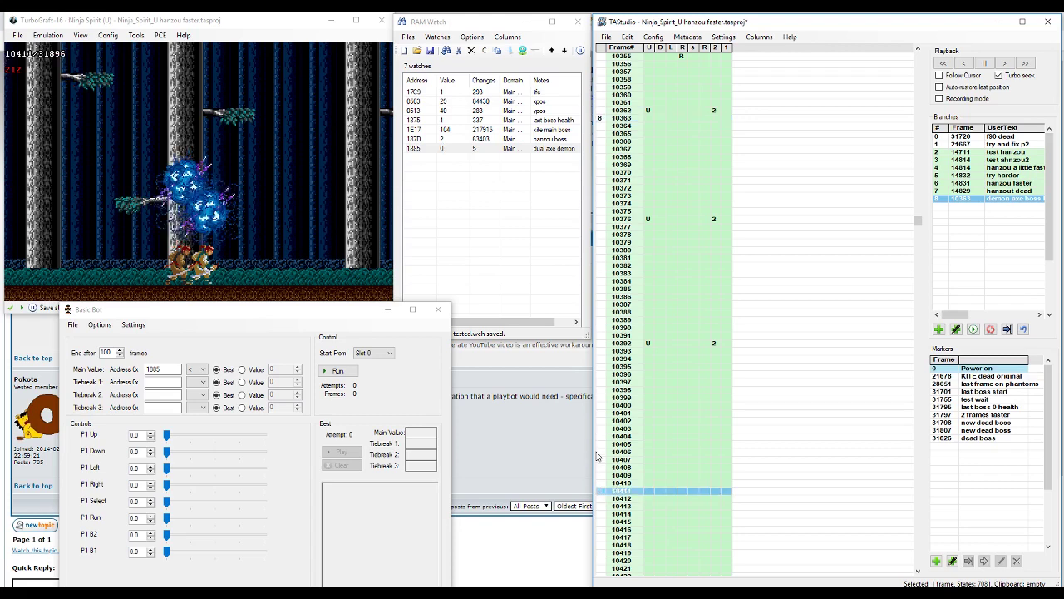
pyautogui.click(597, 458)
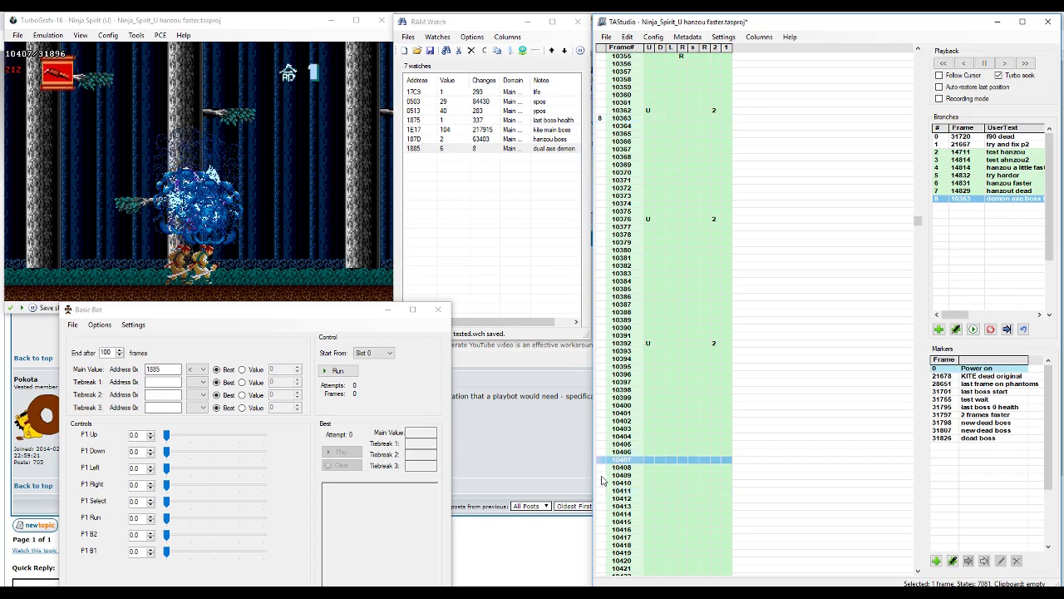
pyautogui.click(602, 477)
pyautogui.click(601, 468)
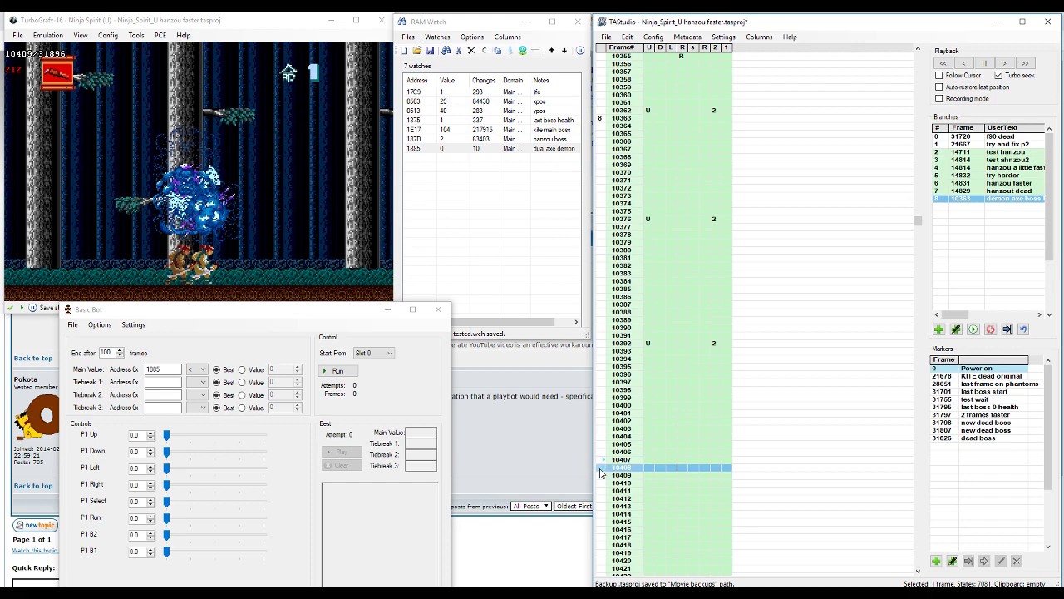
pyautogui.click(601, 477)
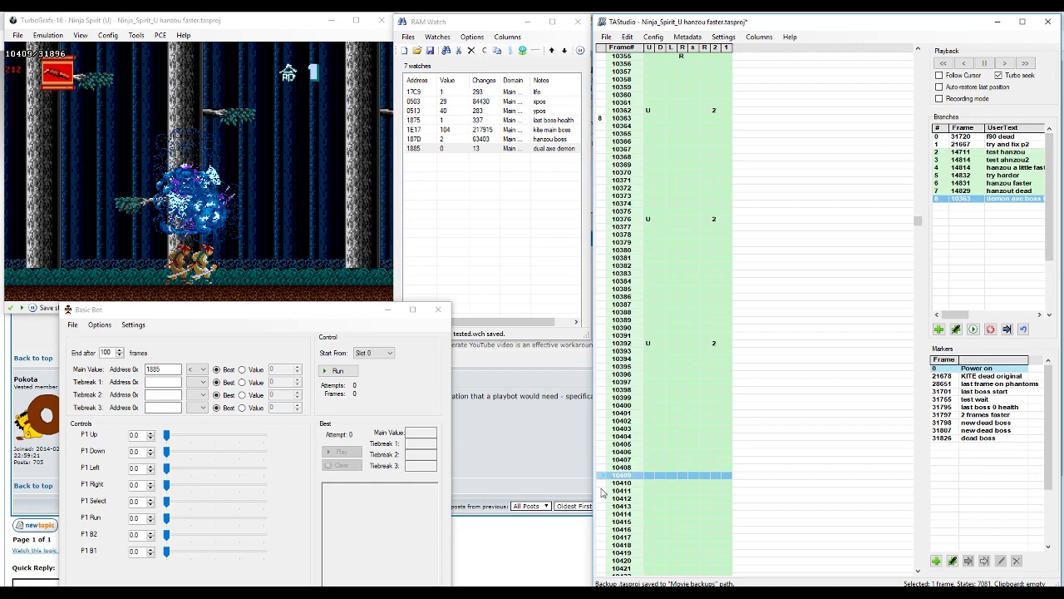
pyautogui.click(602, 491)
# - Add a marker named "demon axe boss death" at frame 10409
pyautogui.click(602, 469)
pyautogui.click(601, 476)
pyautogui.click(953, 562)
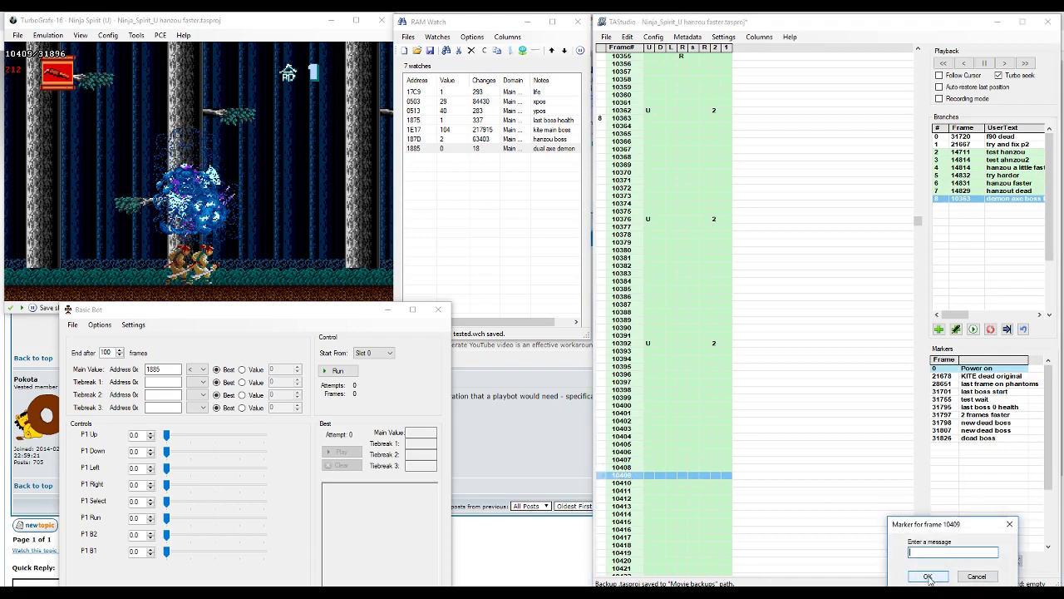
pyautogui.write('demon axe boss death')
pyautogui.click(928, 576)
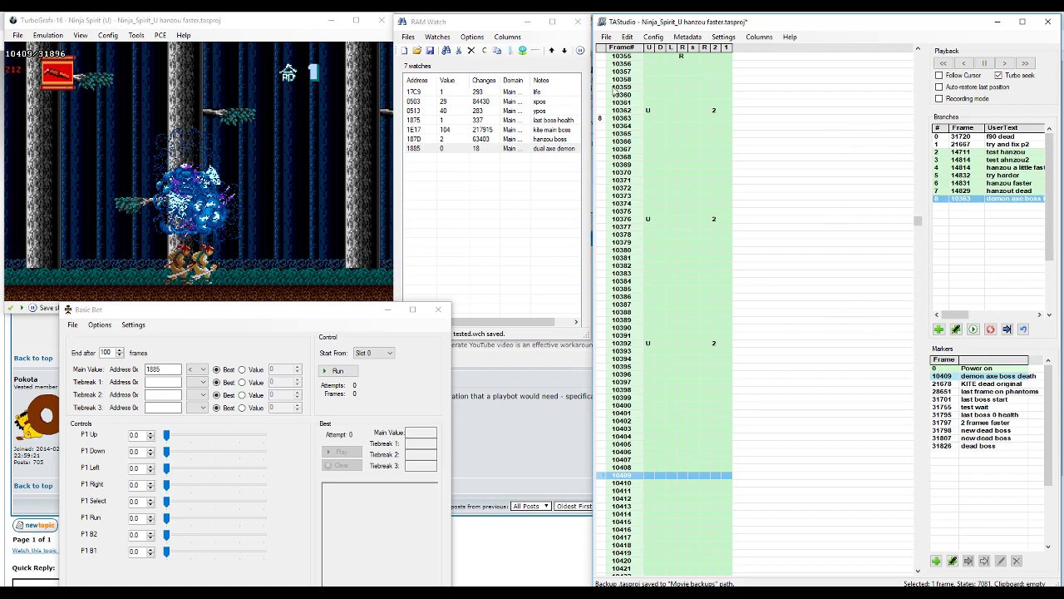
# - Seek back to frame 10407 and set Basic Bot to end each attempt after 44 frames
pyautogui.click(603, 468)
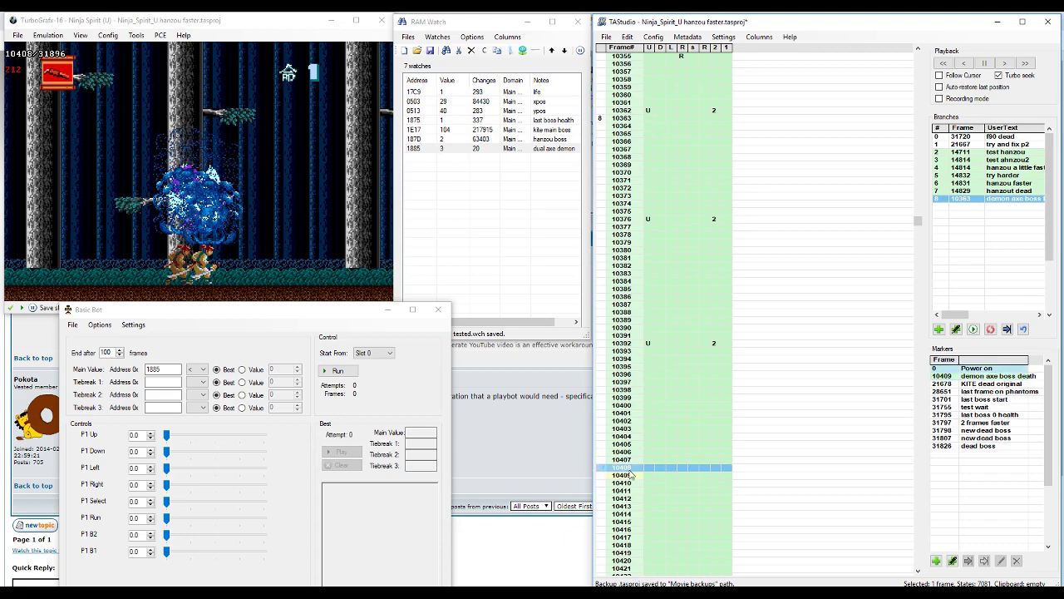
pyautogui.click(620, 460)
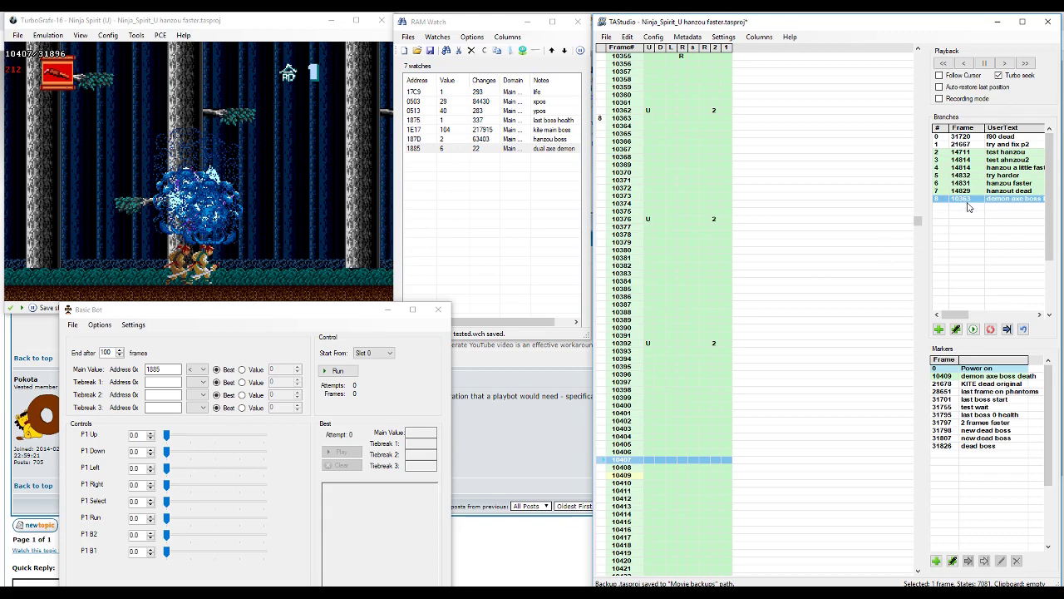
pyautogui.click(110, 353)
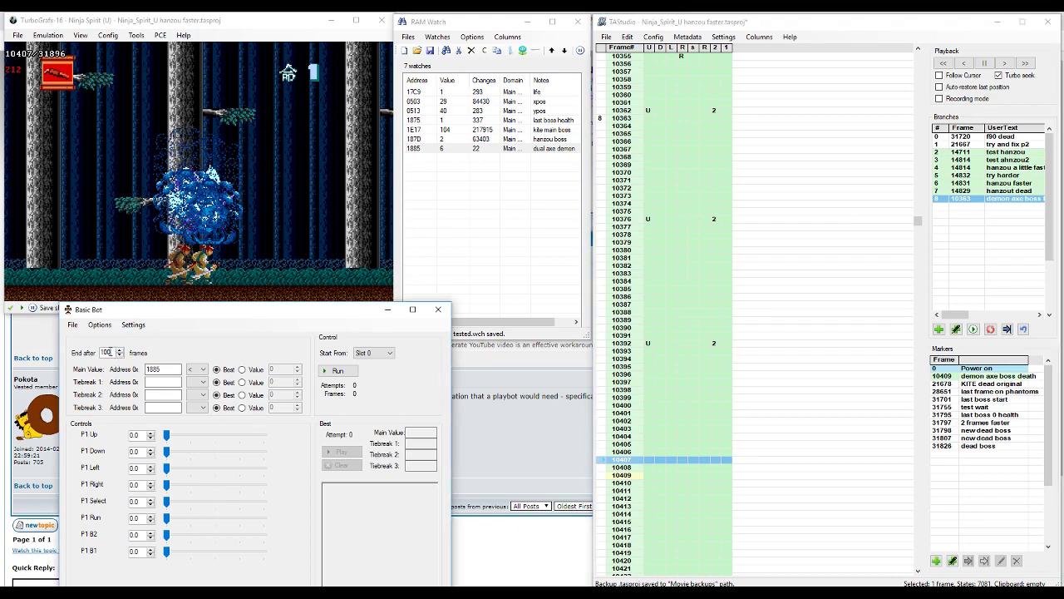
pyautogui.doubleClick(107, 352)
pyautogui.write('44')
pyautogui.moveTo(212, 316); pyautogui.dragTo(342, 164)
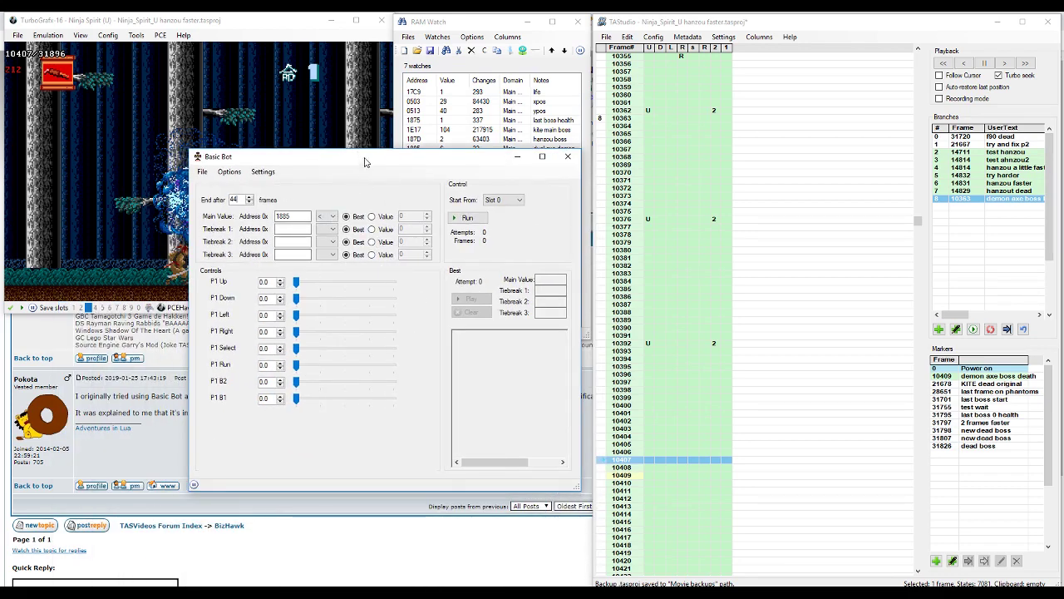
pyautogui.moveTo(365, 162); pyautogui.dragTo(460, 181)
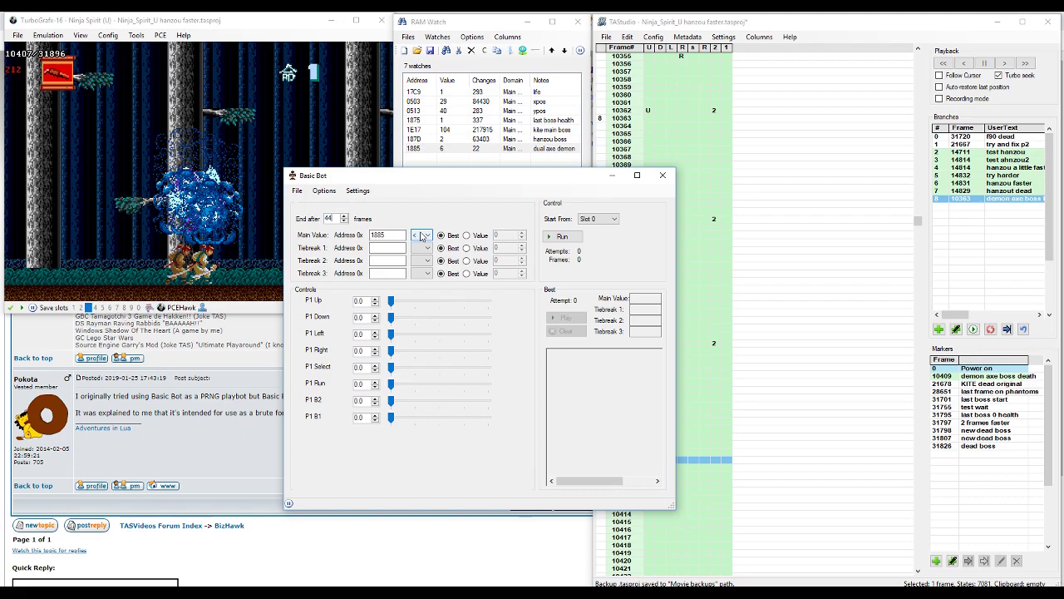
pyautogui.moveTo(451, 175); pyautogui.dragTo(413, 226)
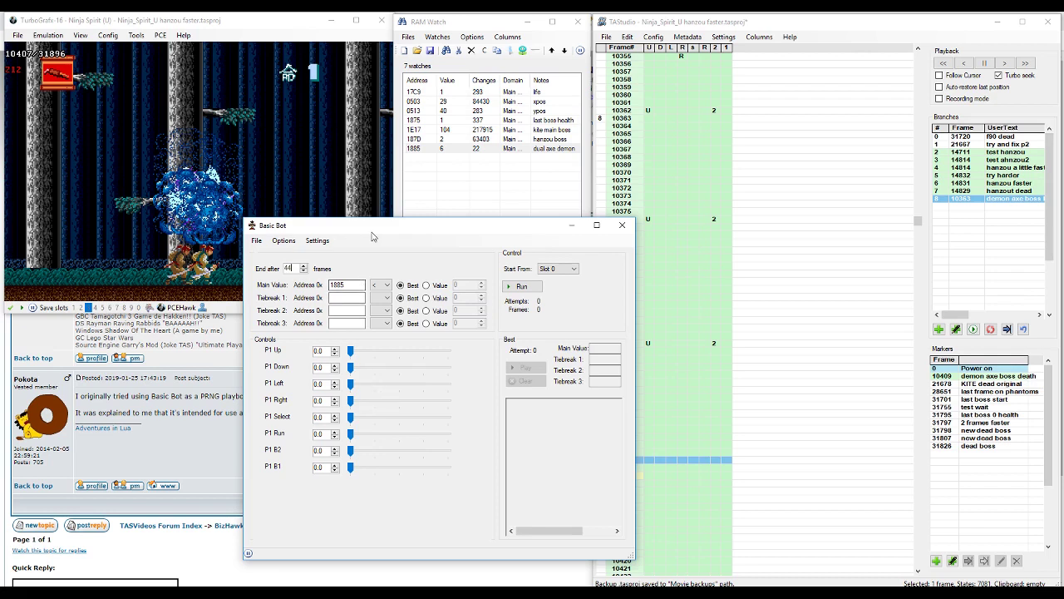
# - Set Basic Bot's control probabilities to 95 for P1 Up, 0.1 for P1 Down, Left and Right, and 45 for P1 B2
pyautogui.click(325, 352)
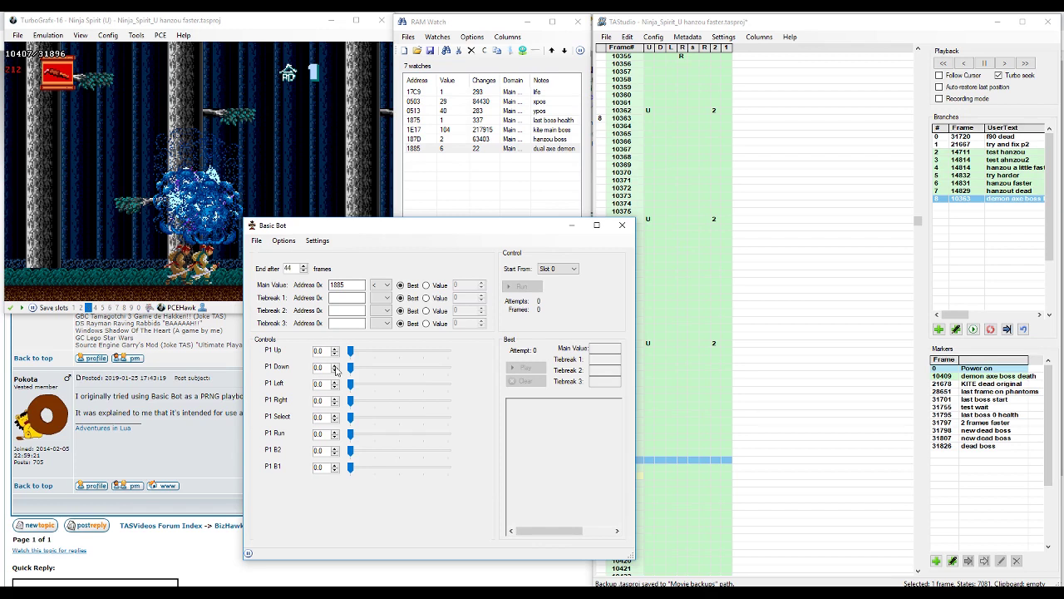
pyautogui.click(335, 366)
pyautogui.moveTo(333, 367); pyautogui.dragTo(315, 368)
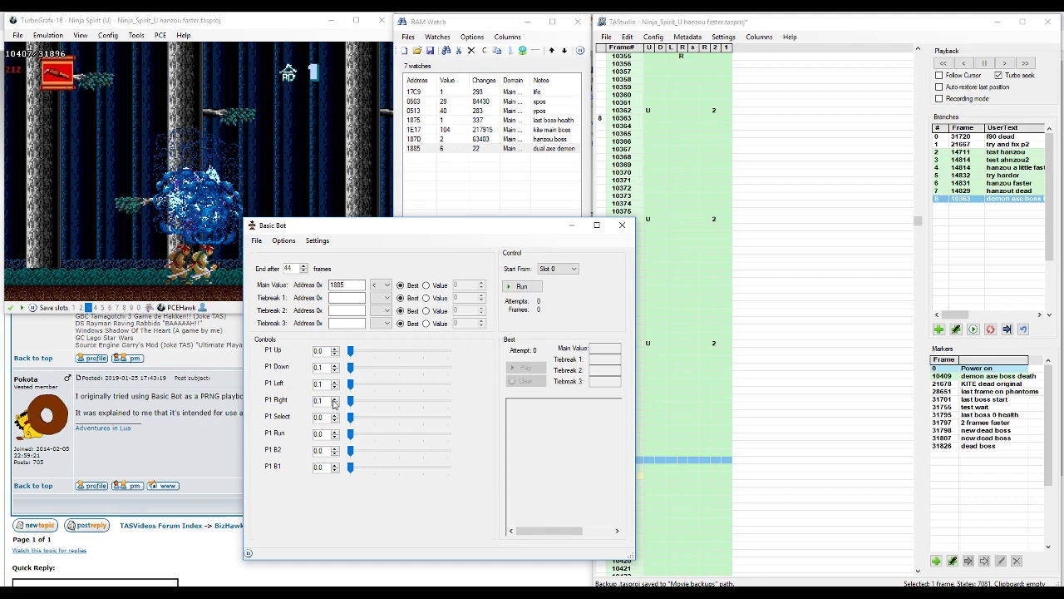
pyautogui.click(335, 403)
pyautogui.moveTo(349, 353); pyautogui.dragTo(441, 357)
pyautogui.moveTo(350, 456); pyautogui.dragTo(395, 453)
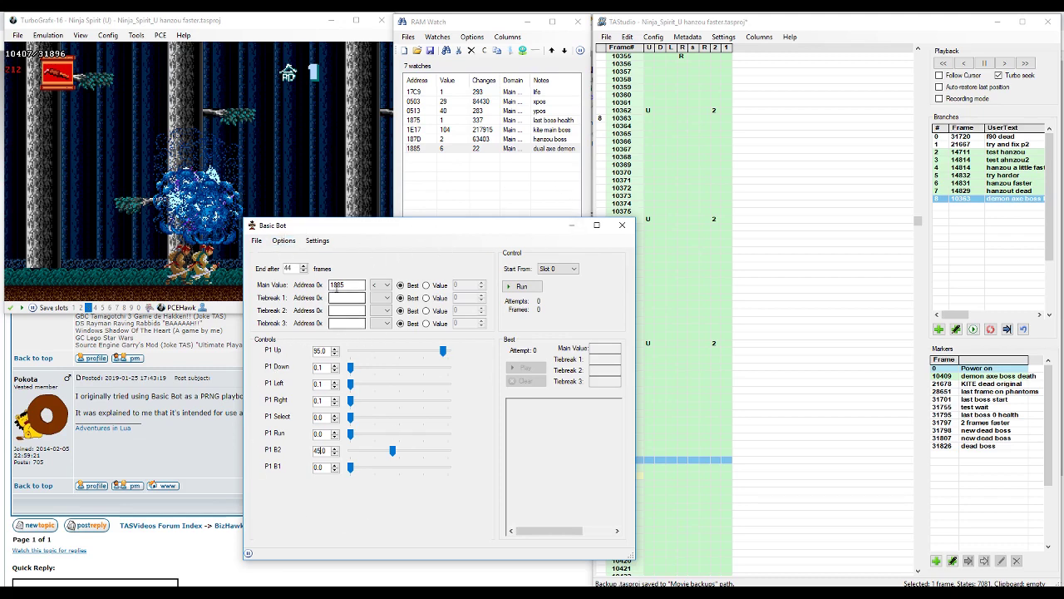
# - Review Basic Bot's main value address, tiebreak address fields and frame limit before running it
pyautogui.doubleClick(339, 286)
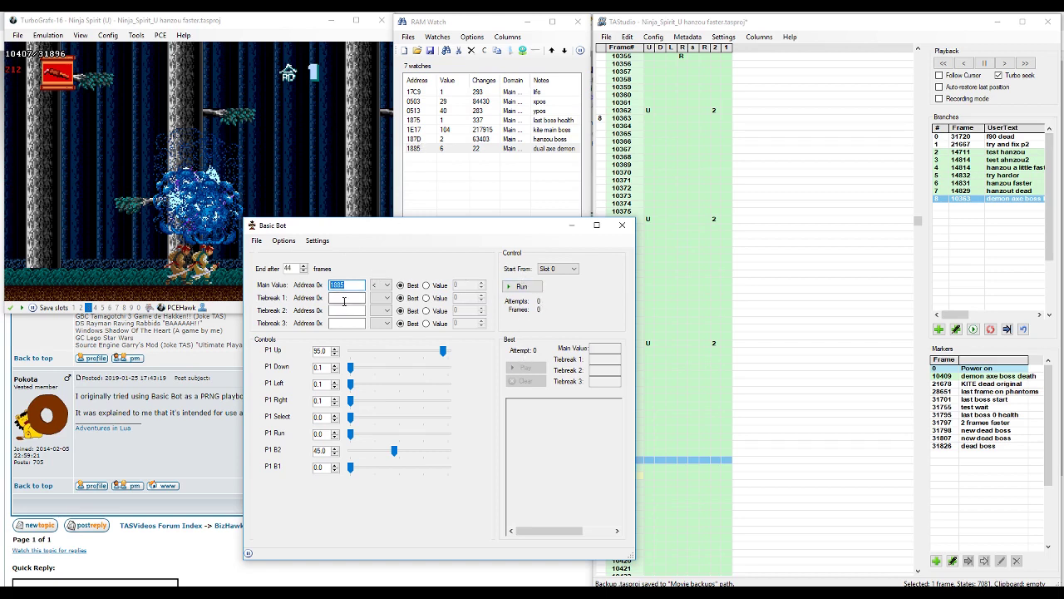
pyautogui.click(344, 300)
pyautogui.click(337, 310)
pyautogui.click(335, 300)
pyautogui.doubleClick(292, 268)
pyautogui.click(291, 267)
pyautogui.doubleClick(291, 268)
pyautogui.press('Tab')
pyautogui.click(353, 283)
pyautogui.moveTo(384, 230); pyautogui.dragTo(366, 240)
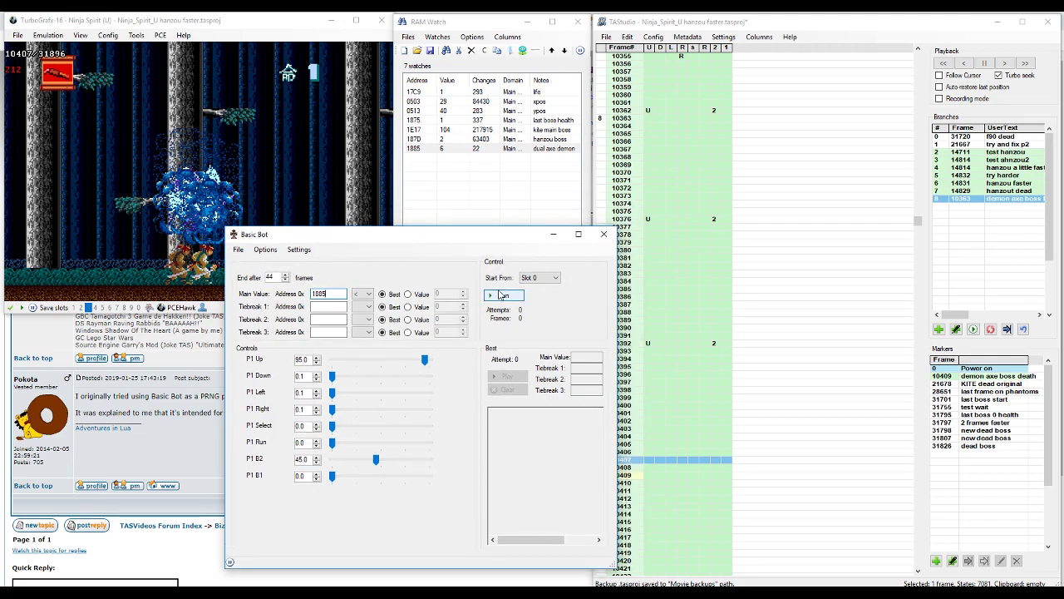
pyautogui.moveTo(423, 236)
pyautogui.mouseDown()
pyautogui.moveTo(444, 301)
pyautogui.moveTo(461, 285)
pyautogui.moveTo(471, 242)
pyautogui.moveTo(461, 232)
pyautogui.moveTo(413, 246)
pyautogui.mouseUp()
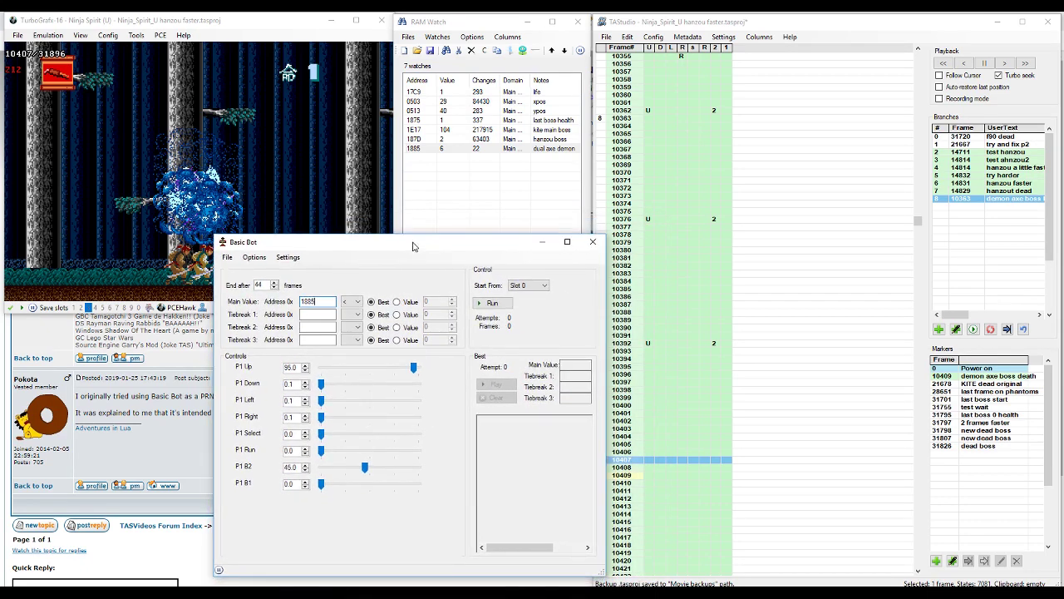
# - Set Basic Bot to start from Slot 8, run a first batch of attempts and stop it
pyautogui.click(519, 286)
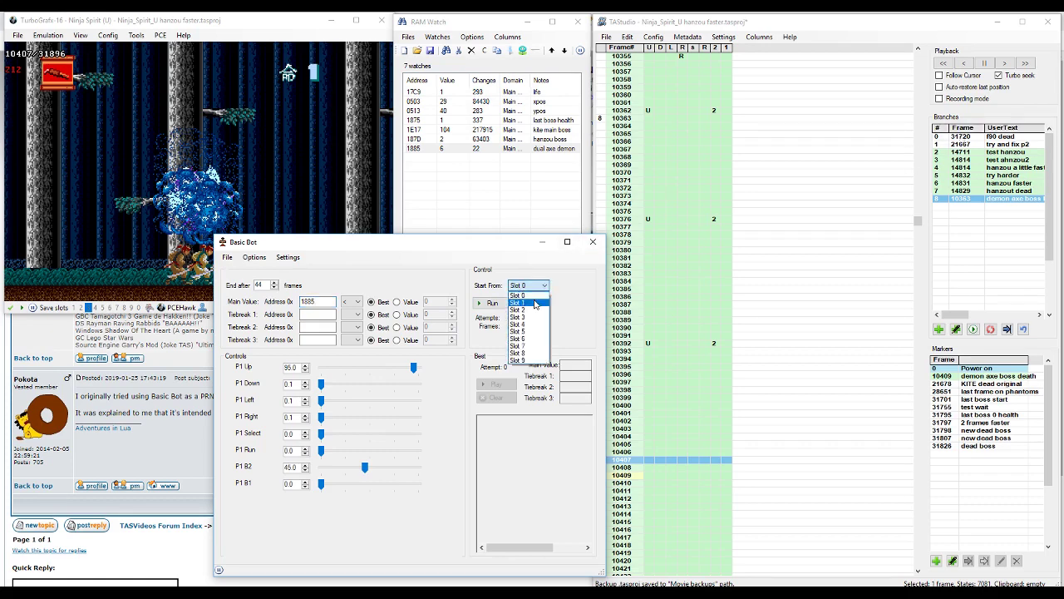
pyautogui.click(524, 353)
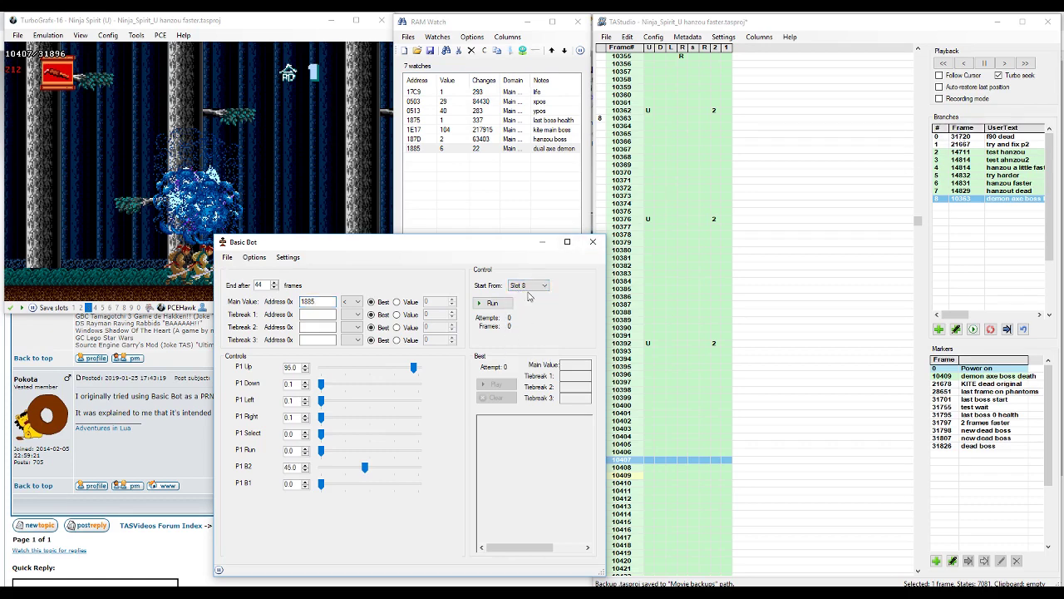
pyautogui.click(491, 303)
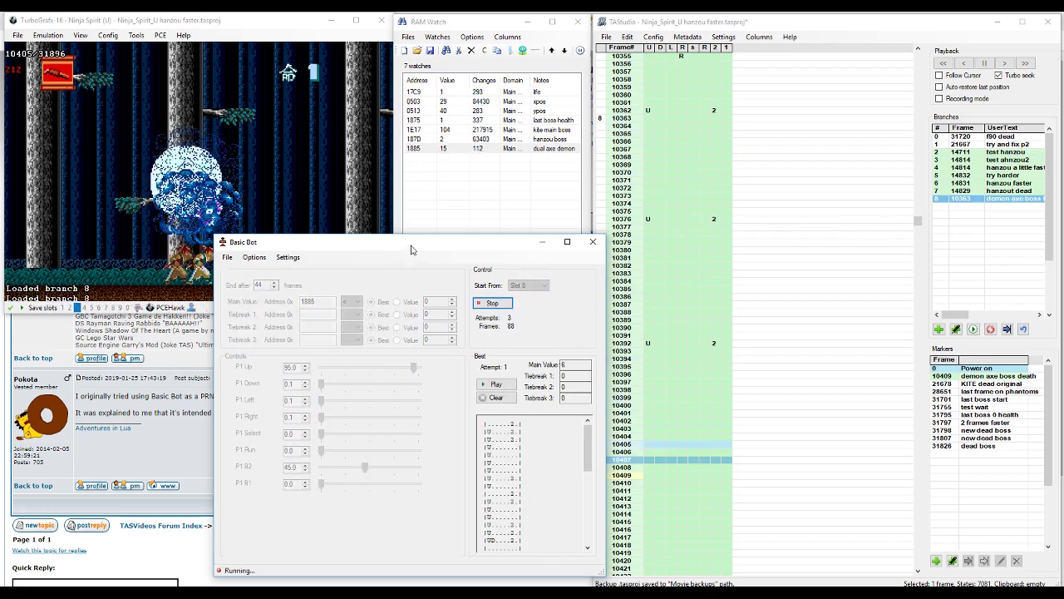
pyautogui.moveTo(412, 244); pyautogui.dragTo(397, 275)
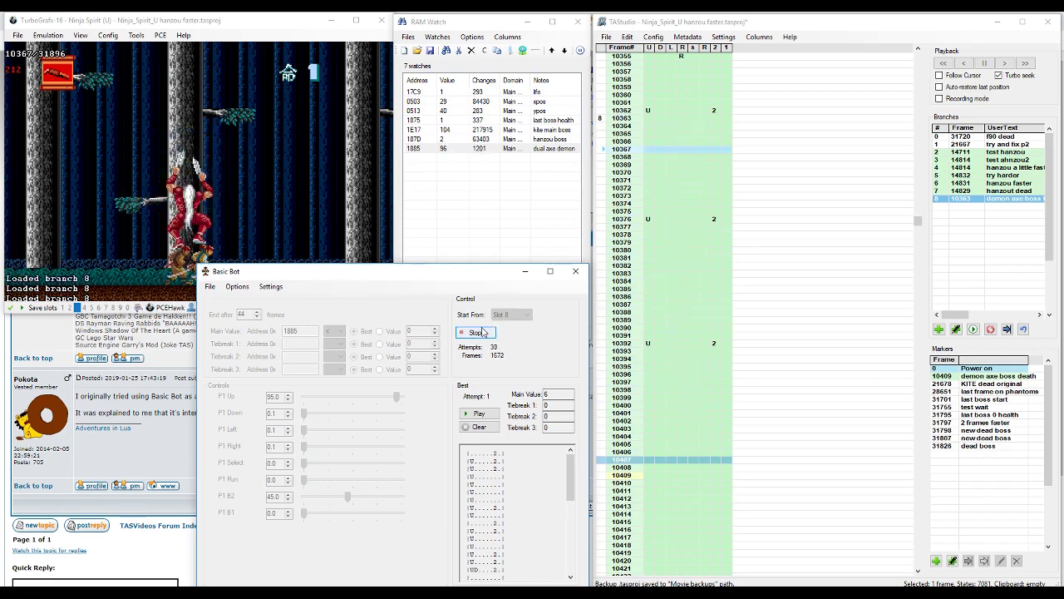
pyautogui.click(475, 332)
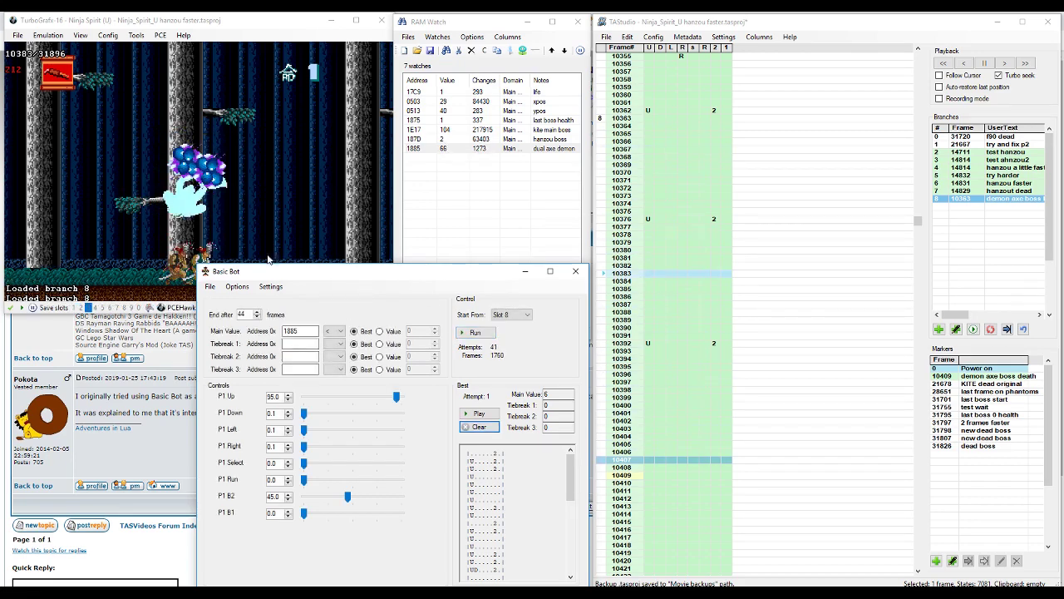
# - Turn on recording mode, test the bot with a short run, and clear its best result
pyautogui.click(227, 26)
pyautogui.press('q')
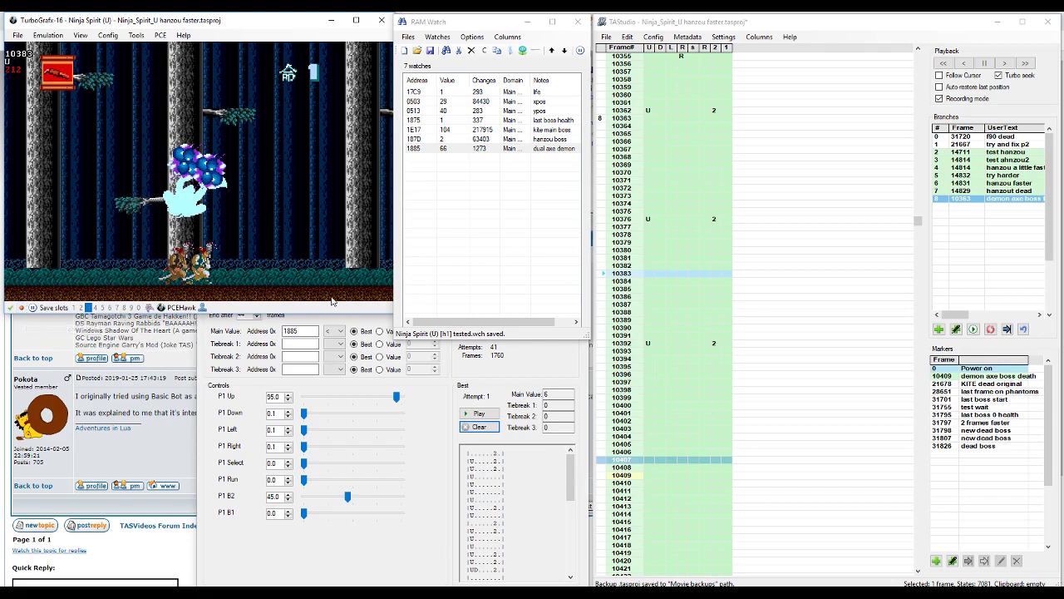
pyautogui.click(546, 358)
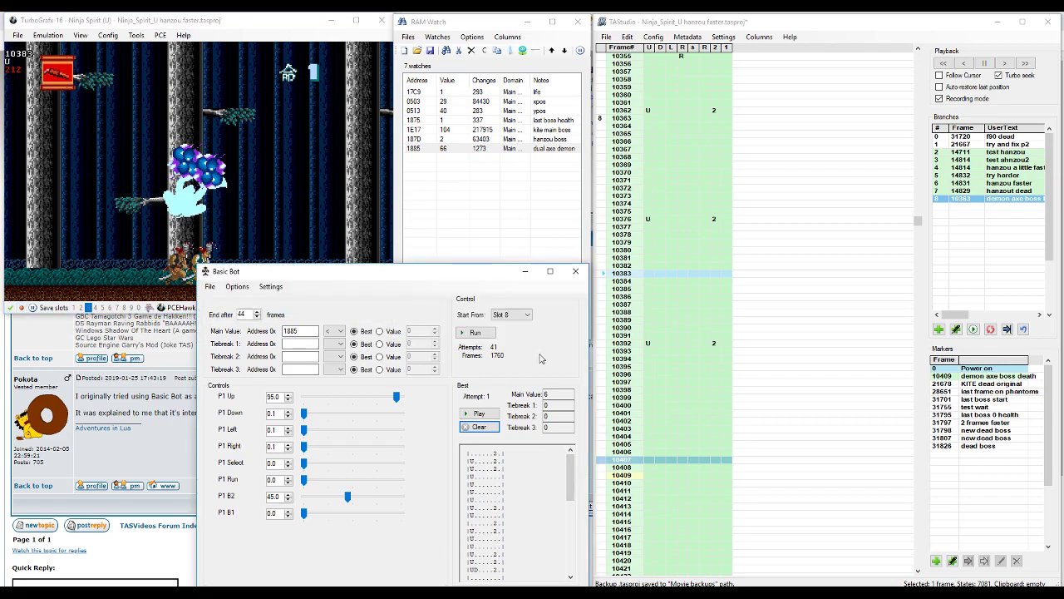
pyautogui.click(474, 333)
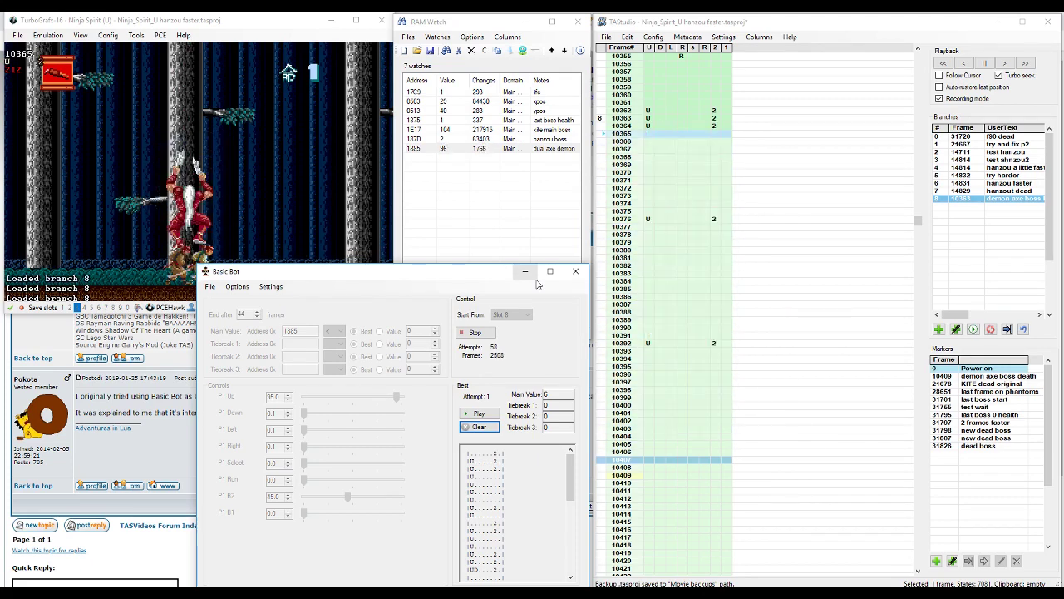
pyautogui.click(474, 332)
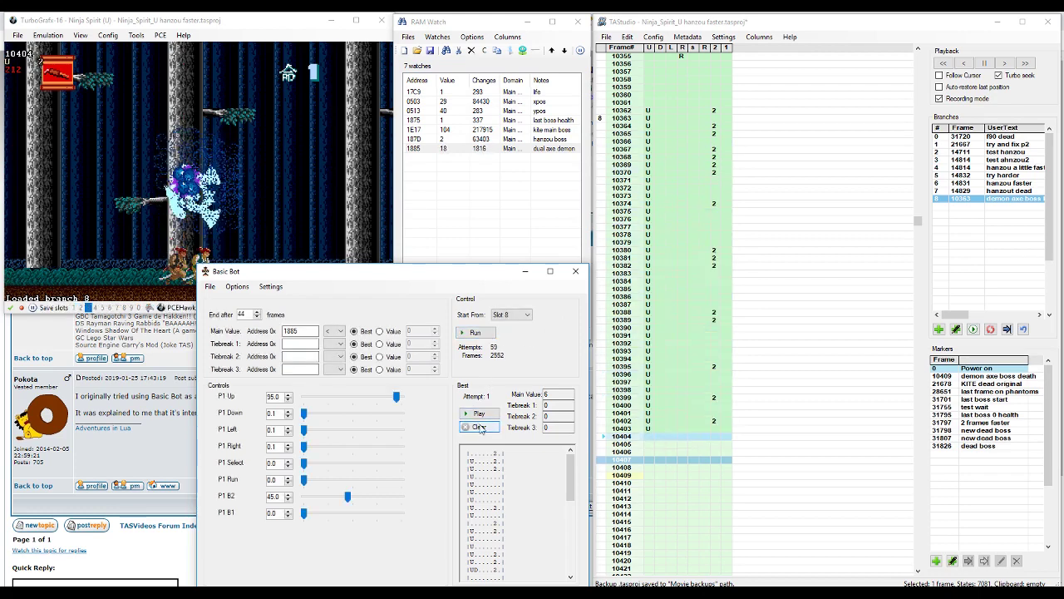
pyautogui.click(479, 427)
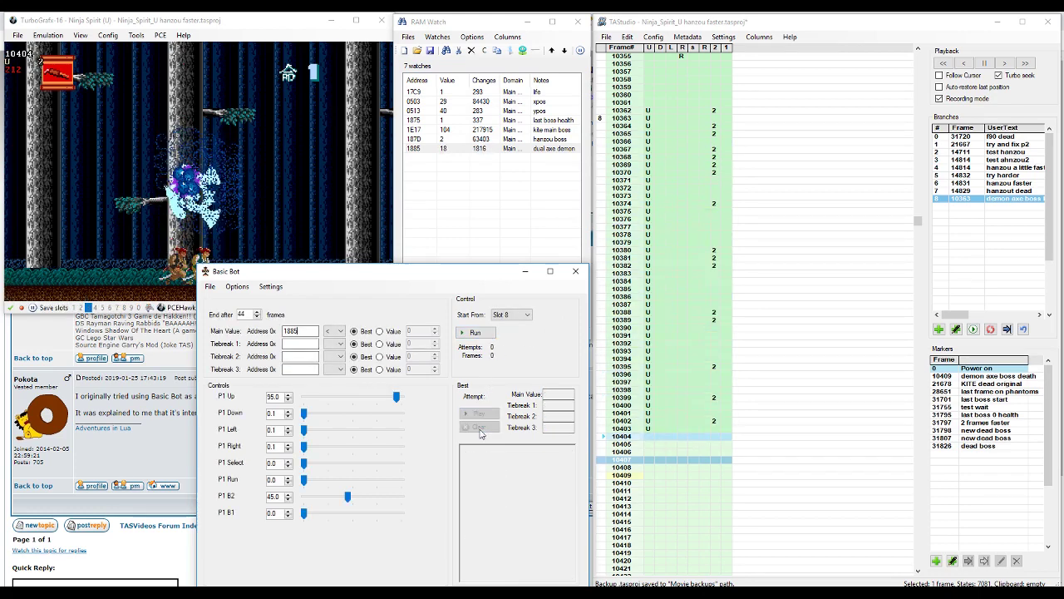
# - Run a fresh bot search, then rerun it with P1 Down, Left and Right at 0 and P1 B2 at 25
pyautogui.click(476, 333)
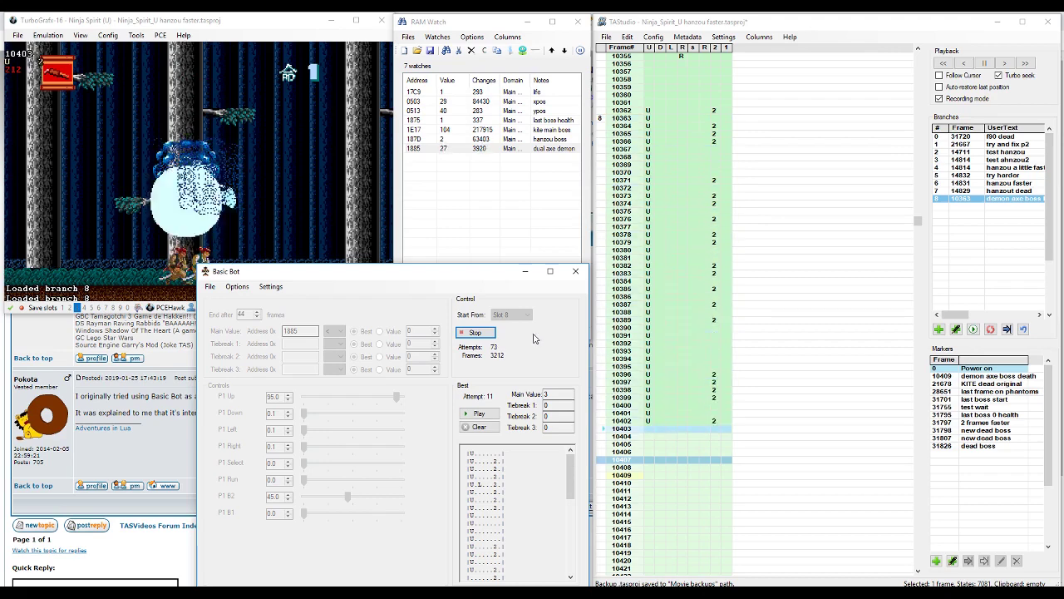
pyautogui.click(487, 334)
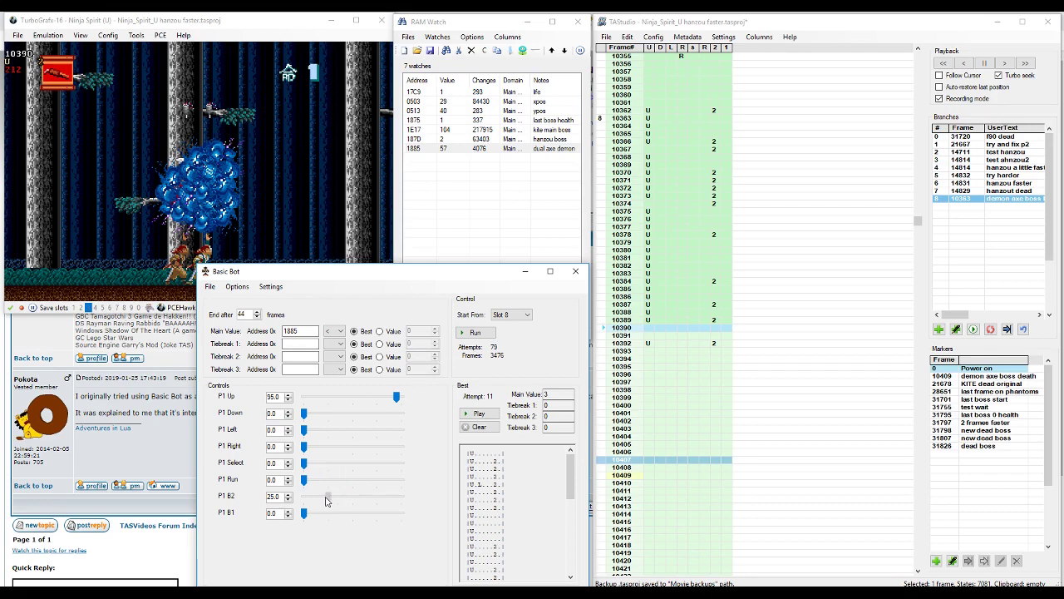
pyautogui.click(476, 334)
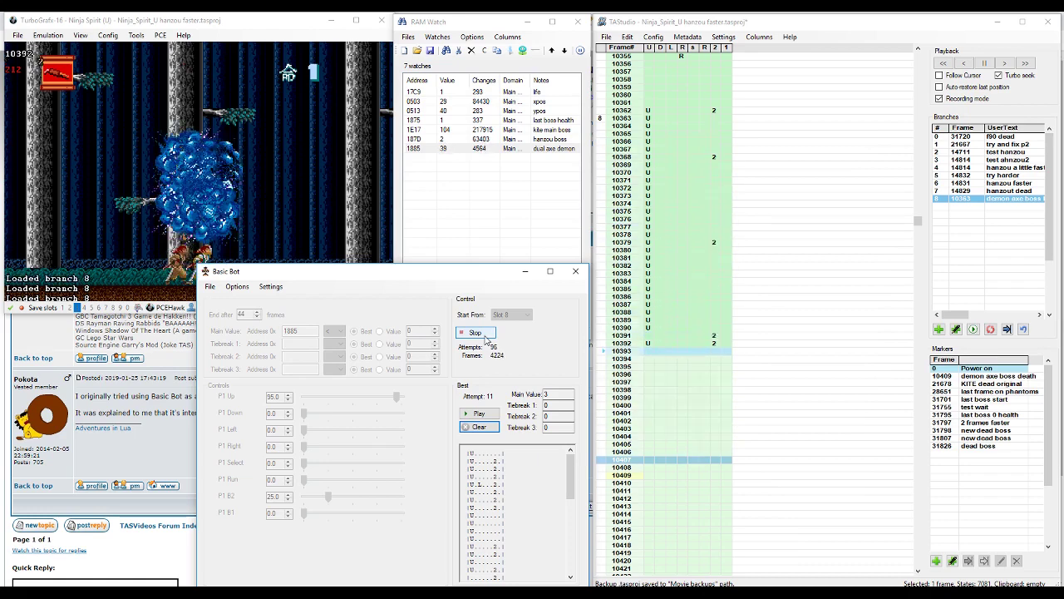
pyautogui.click(486, 335)
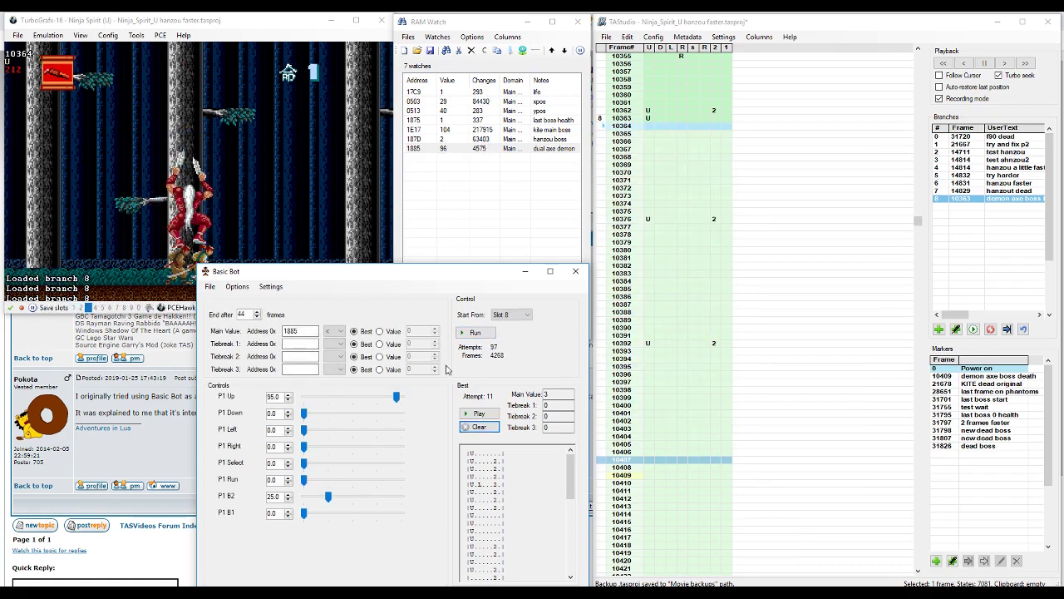
# - Raise the P1 Up probability to 100, run more bot attempts and stop the search
pyautogui.click(351, 399)
pyautogui.click(475, 332)
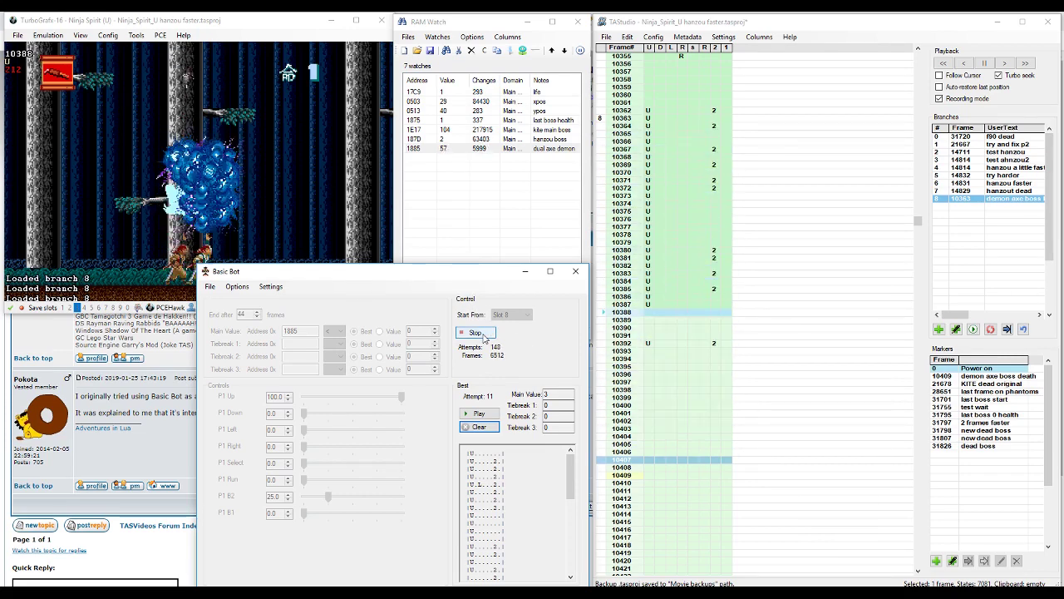
pyautogui.click(478, 333)
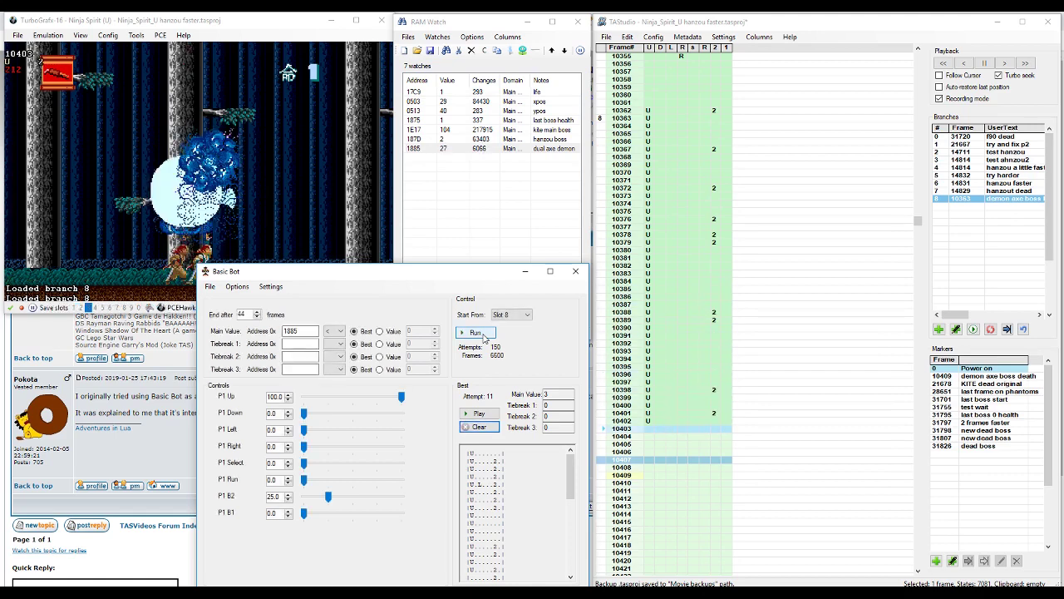
# - Play back the bot's best attempt into the movie and update the demon axe boss branch with it
pyautogui.click(476, 416)
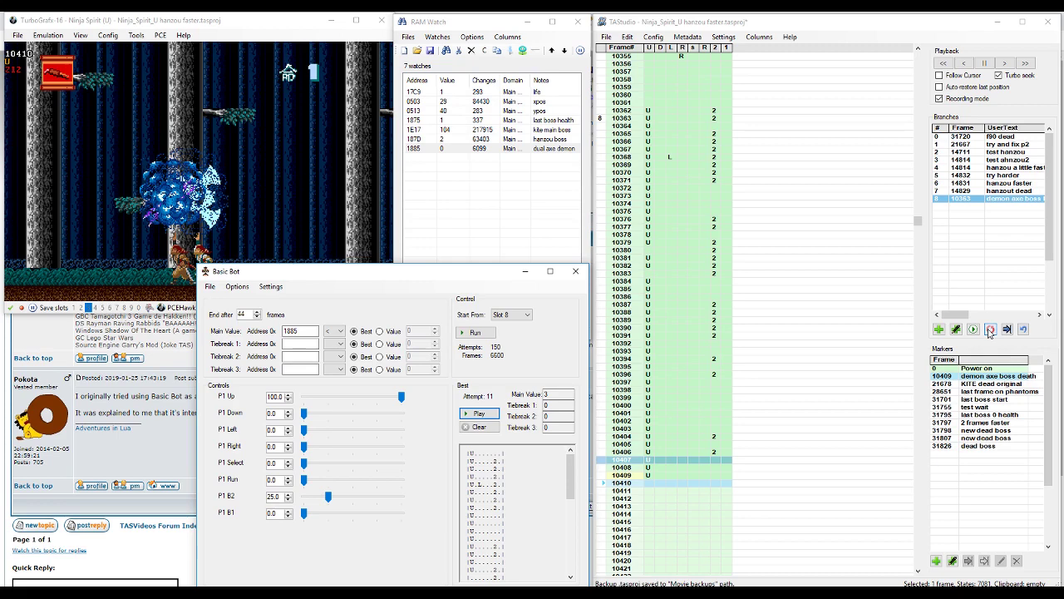
pyautogui.click(990, 330)
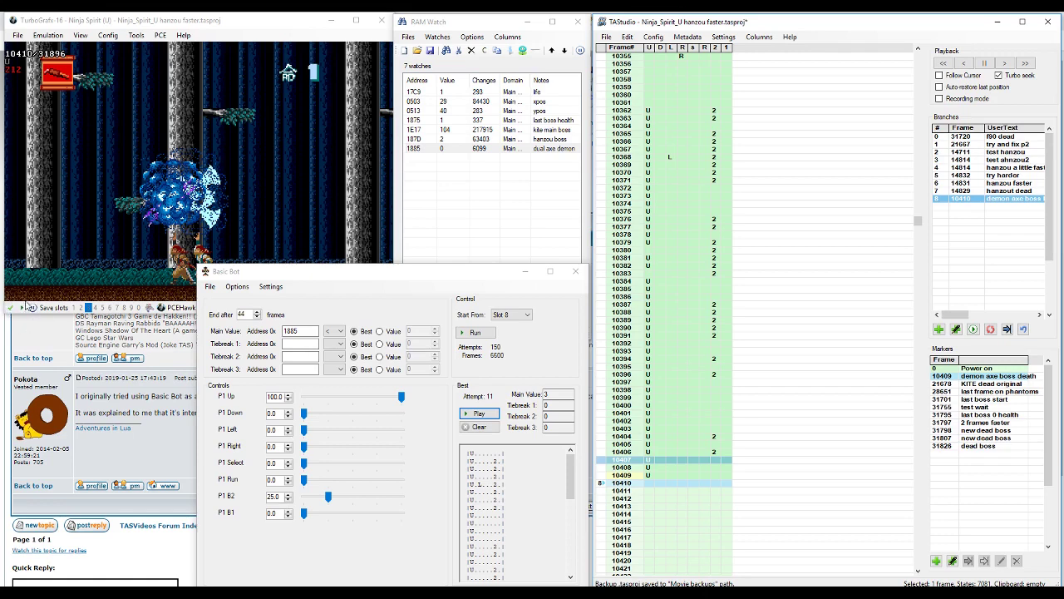
pyautogui.click(22, 309)
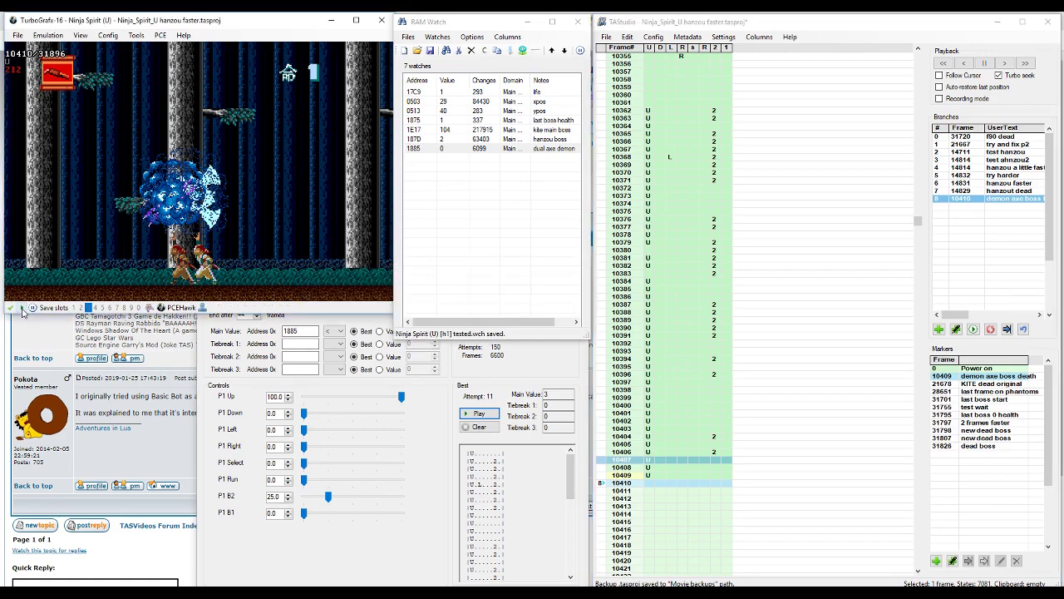